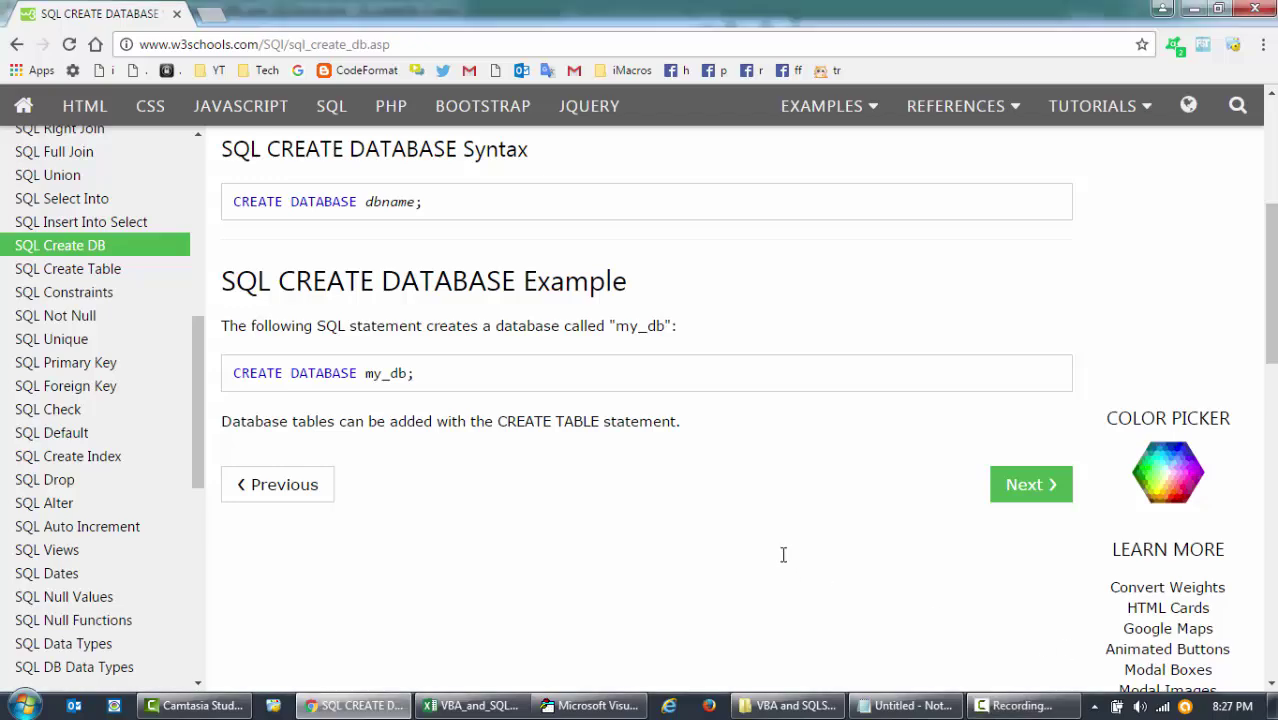
Review the w3schools CREATE DATABASE my_db example in the browser.
scroll(785, 562, up, 1)
scroll(785, 562, up, 3)
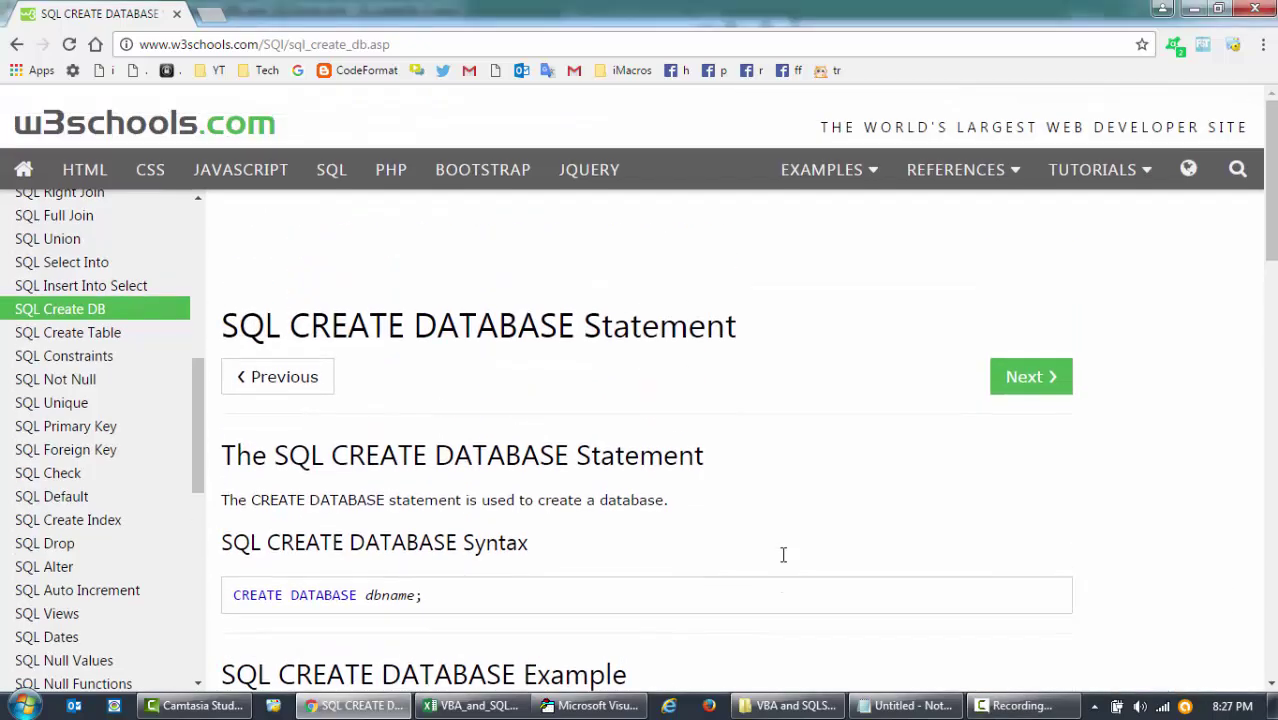
scroll(783, 555, down, 2)
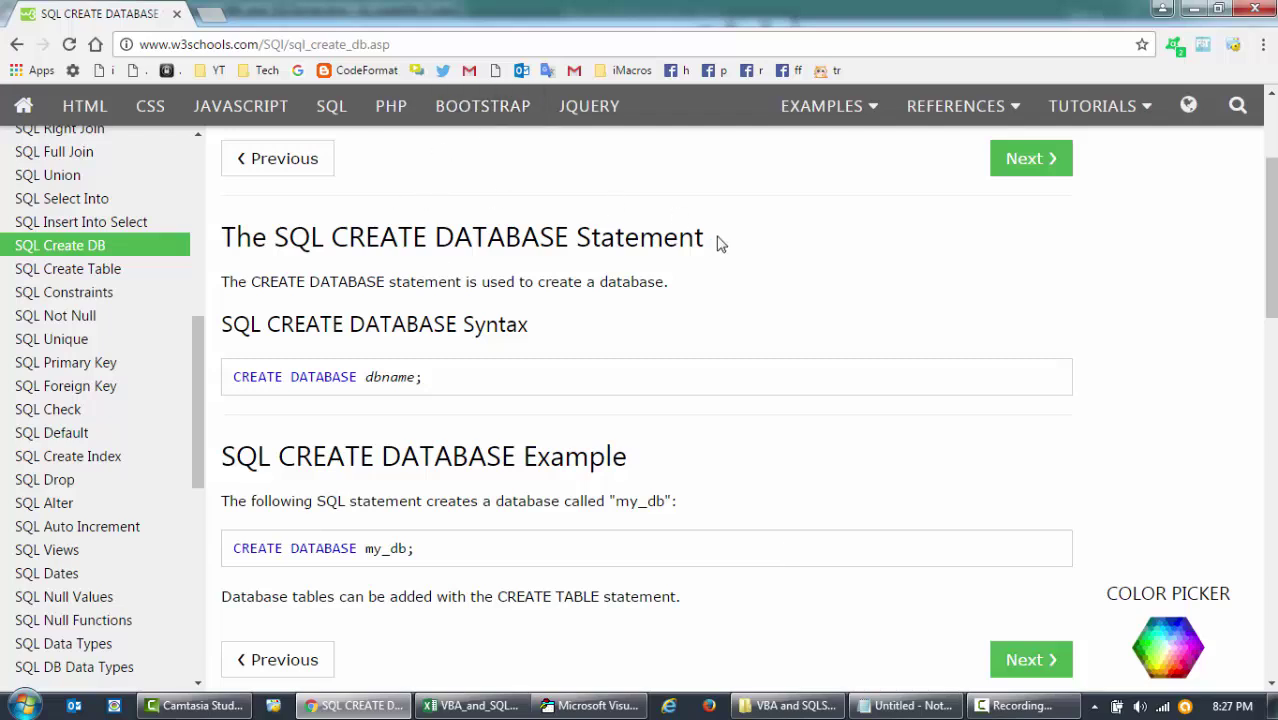
click(351, 45)
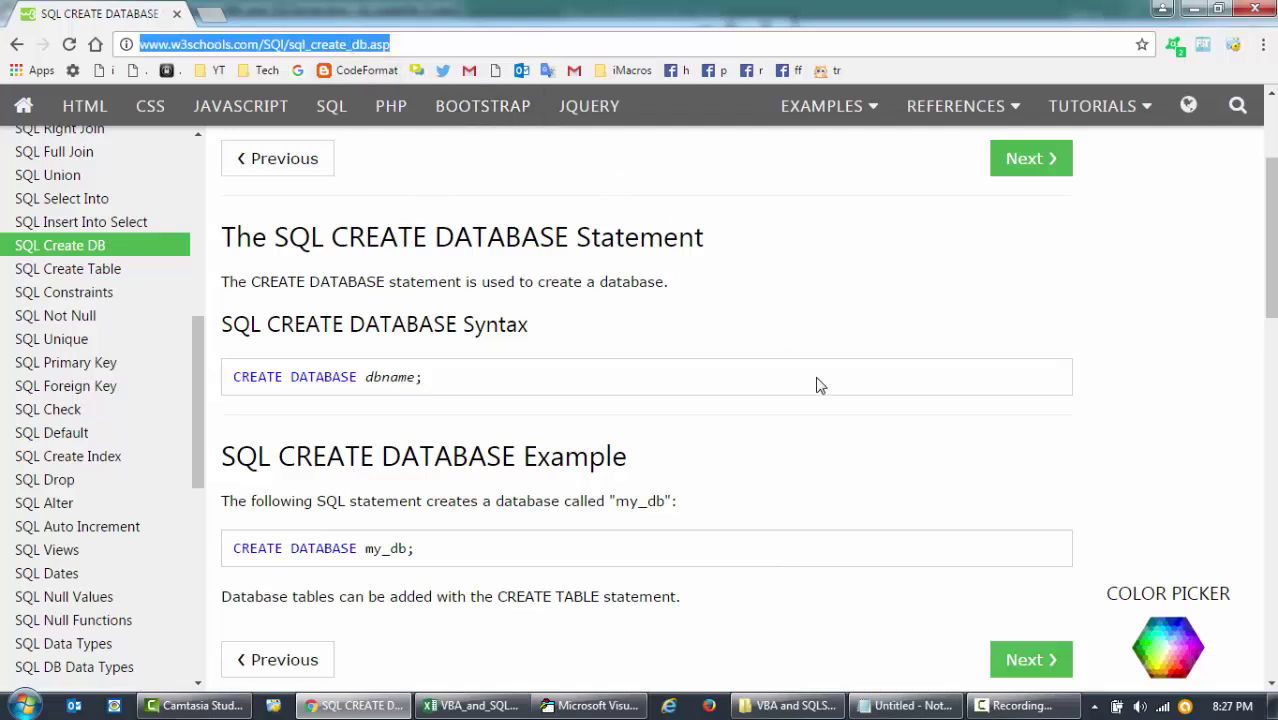
click(864, 316)
scroll(864, 316, down, 1)
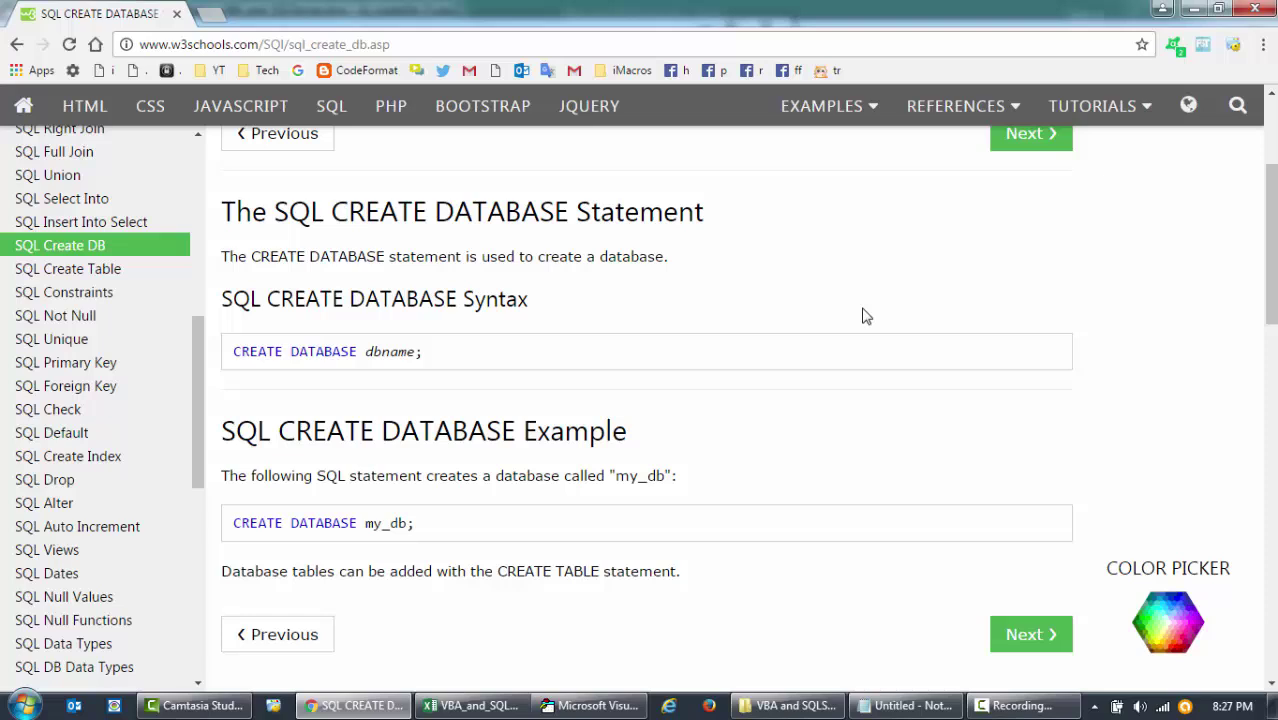
scroll(864, 314, down, 2)
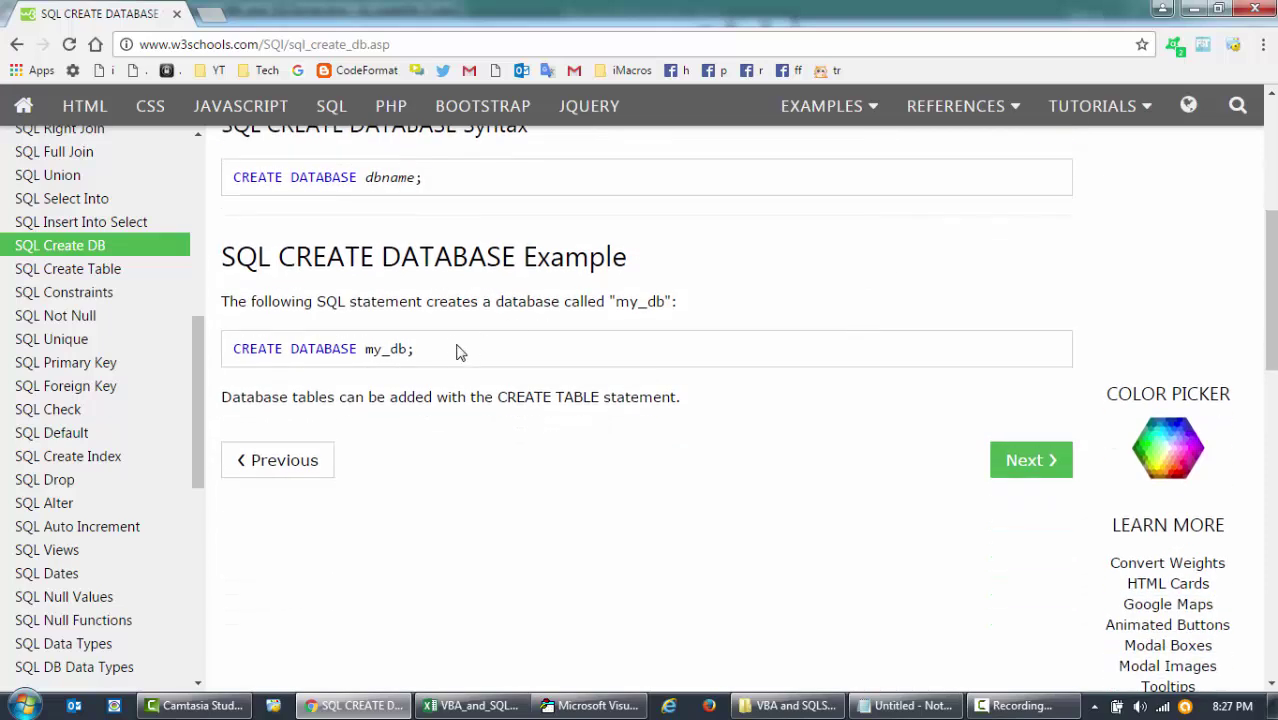
drag(456, 348, 232, 346)
click(378, 356)
drag(456, 350, 232, 344)
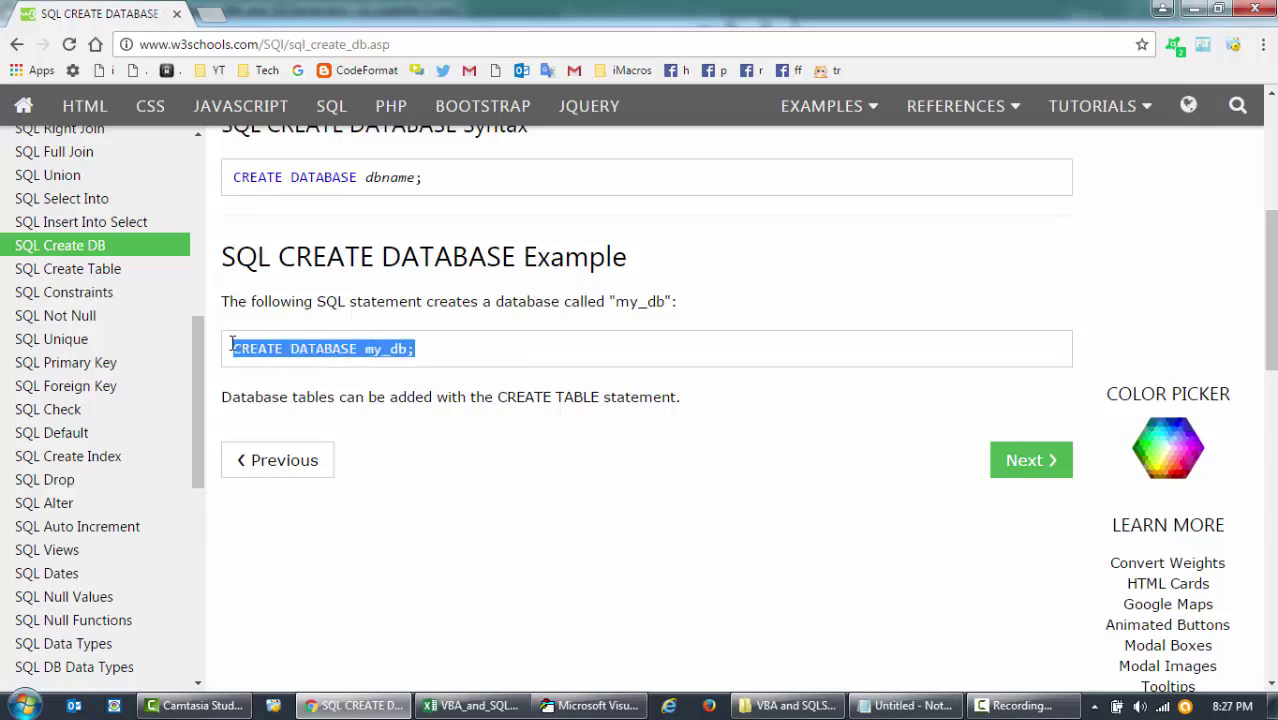
click(568, 398)
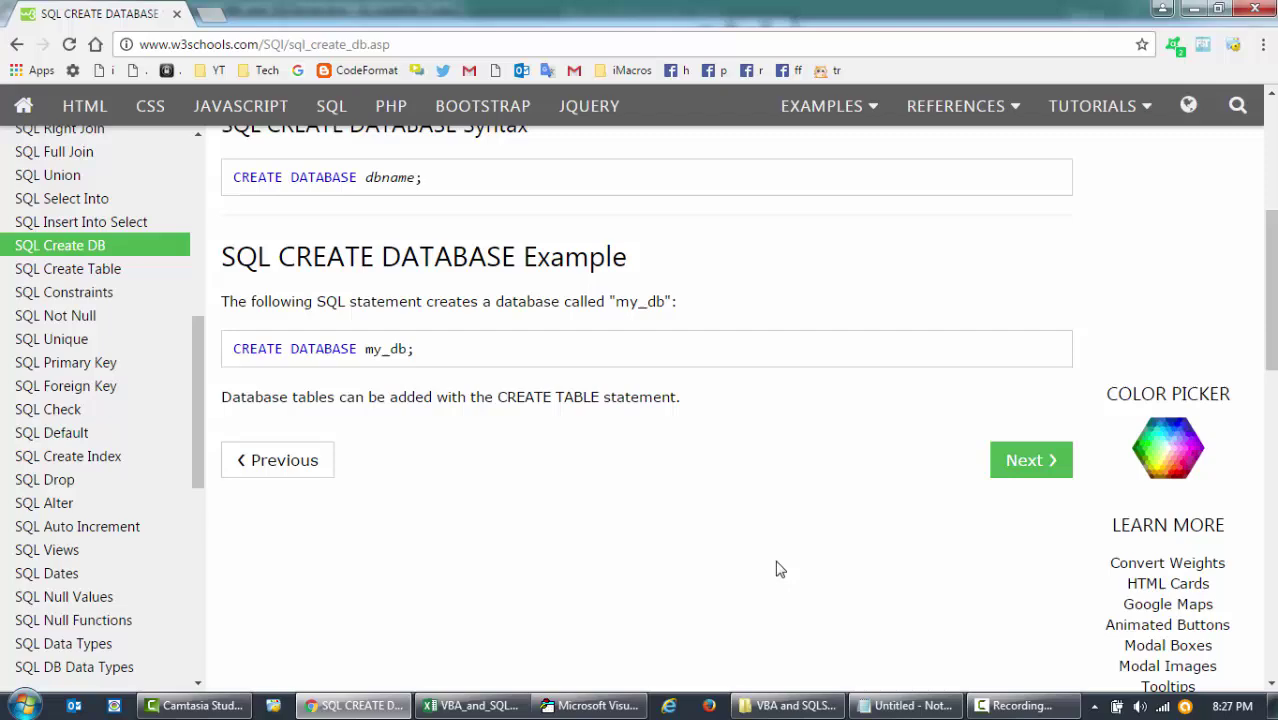
Add a new empty Sheet3 to the VBA_and_SQLServer workbook.
click(470, 705)
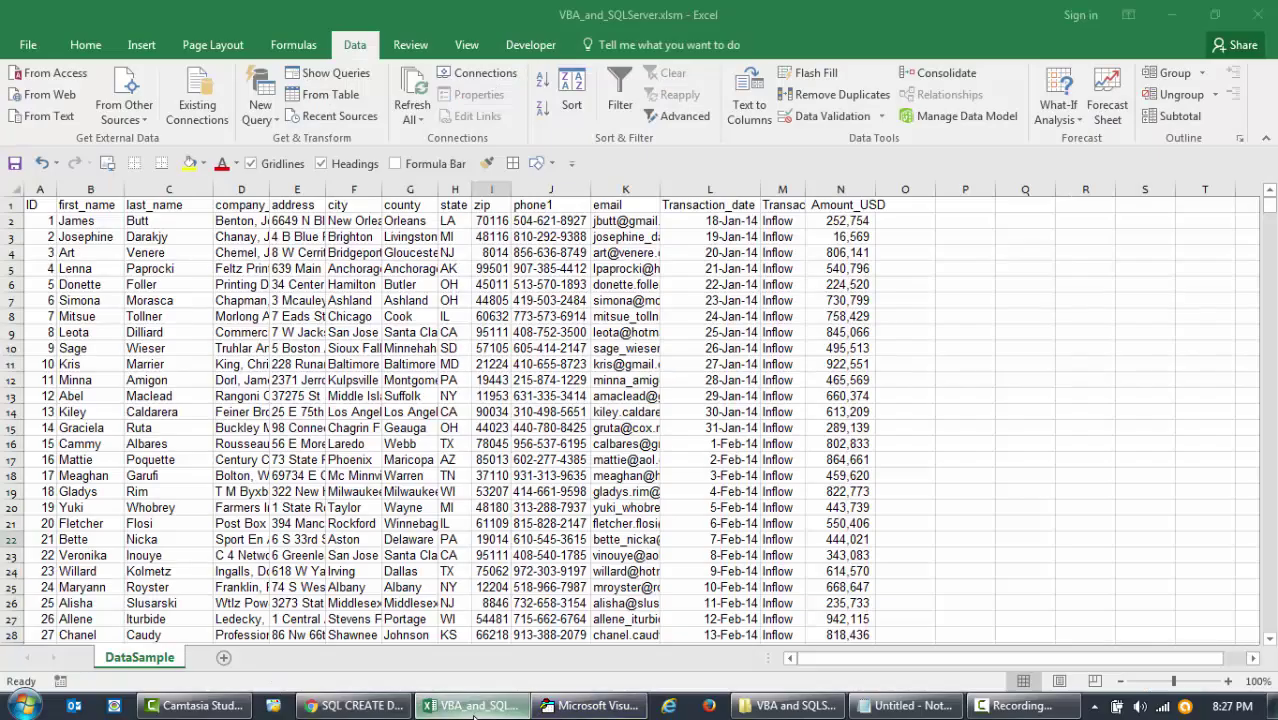
click(752, 440)
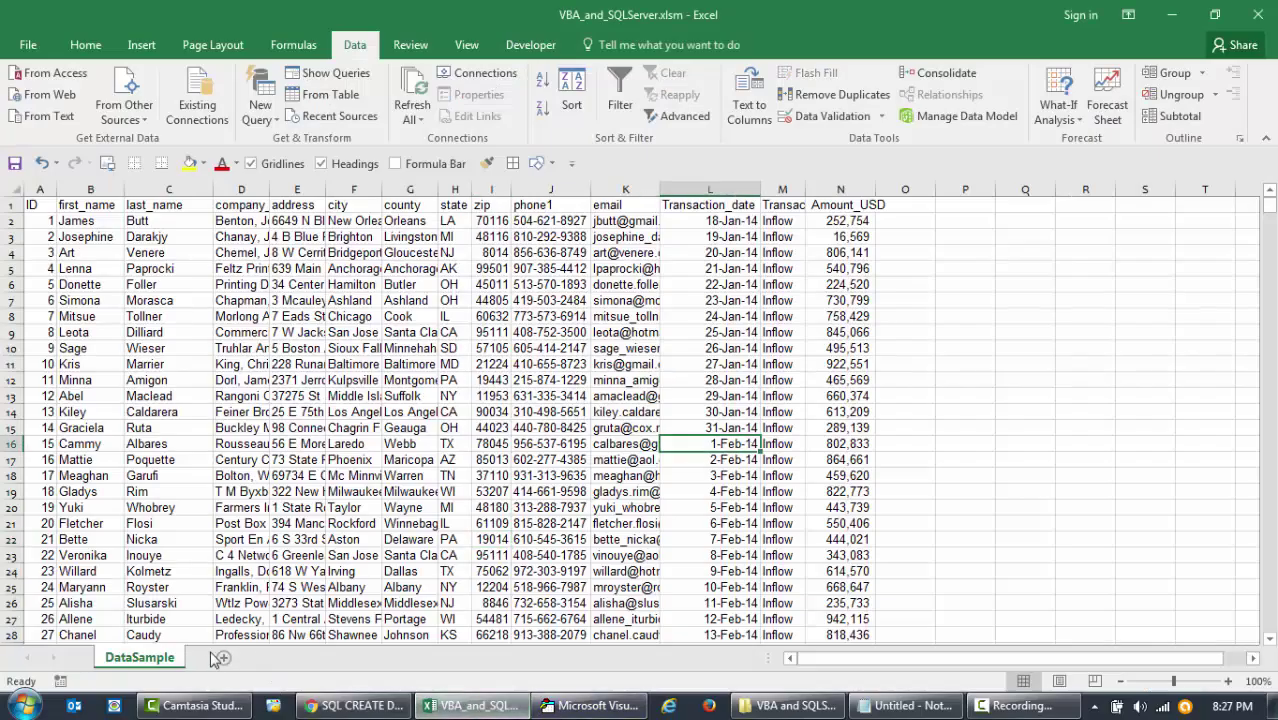
click(225, 657)
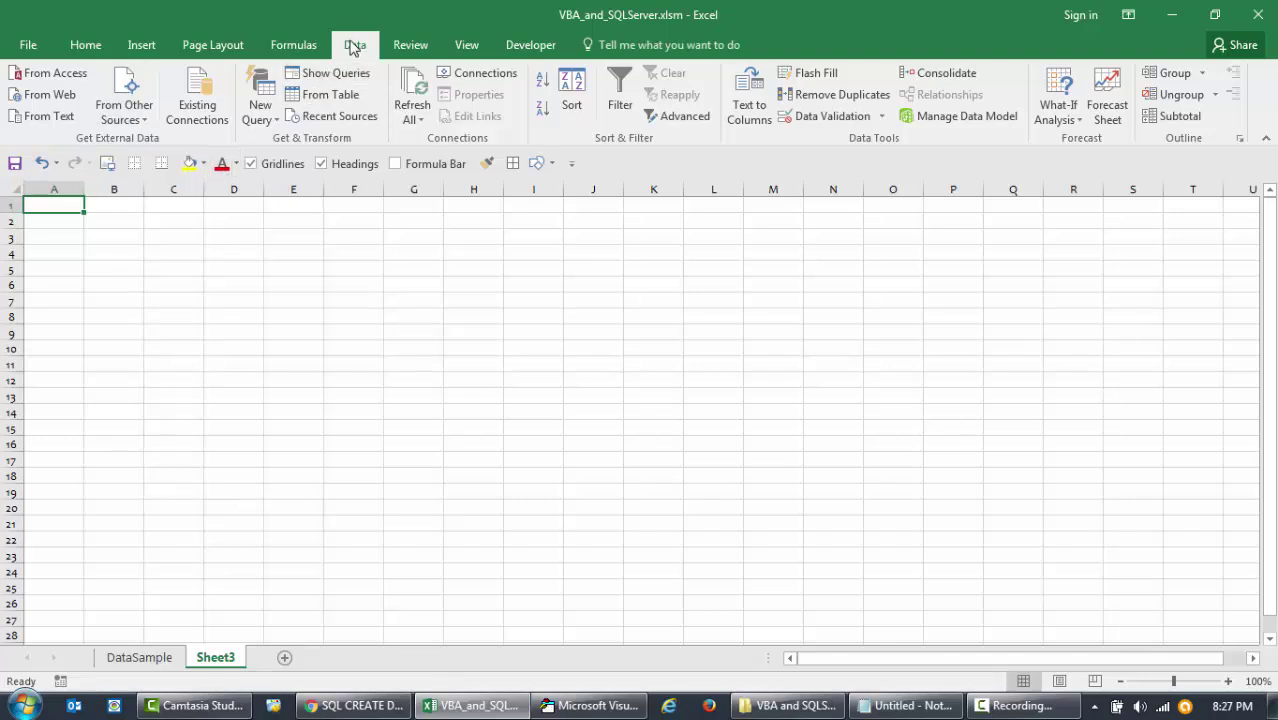
Connect From SQL Server to LP-PC, check its database list, then cancel the wizard.
click(145, 122)
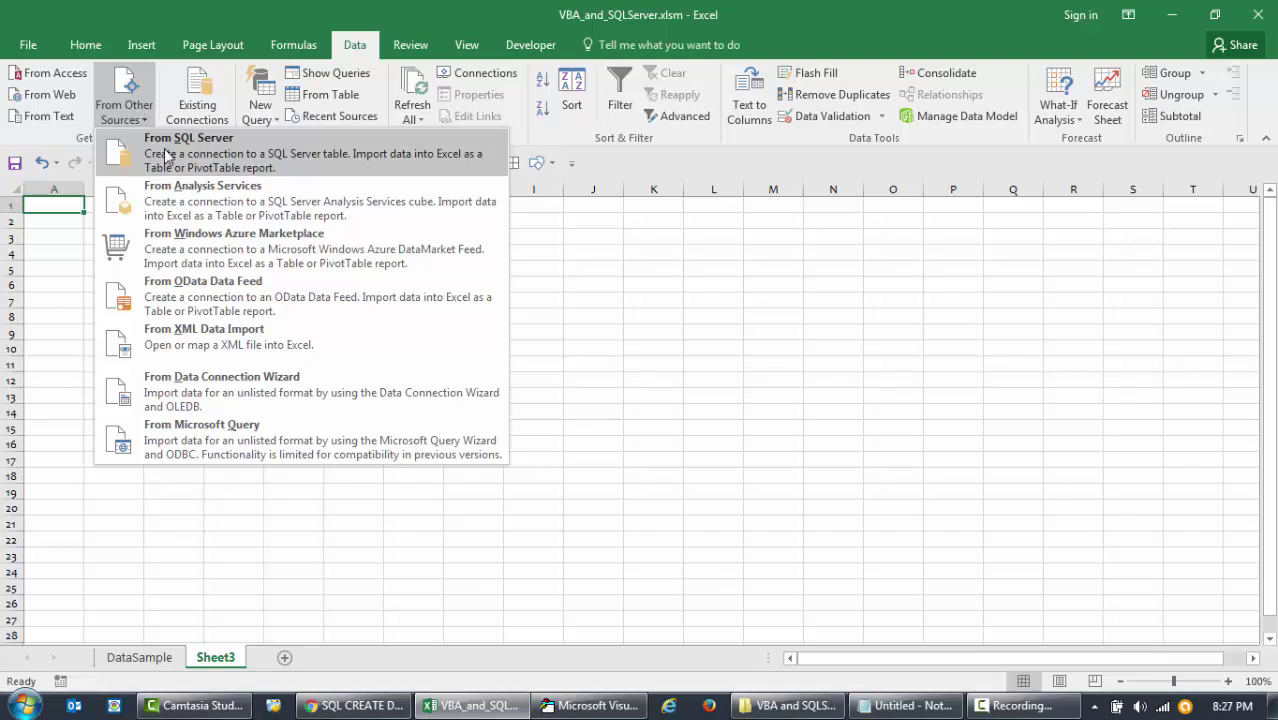
click(166, 156)
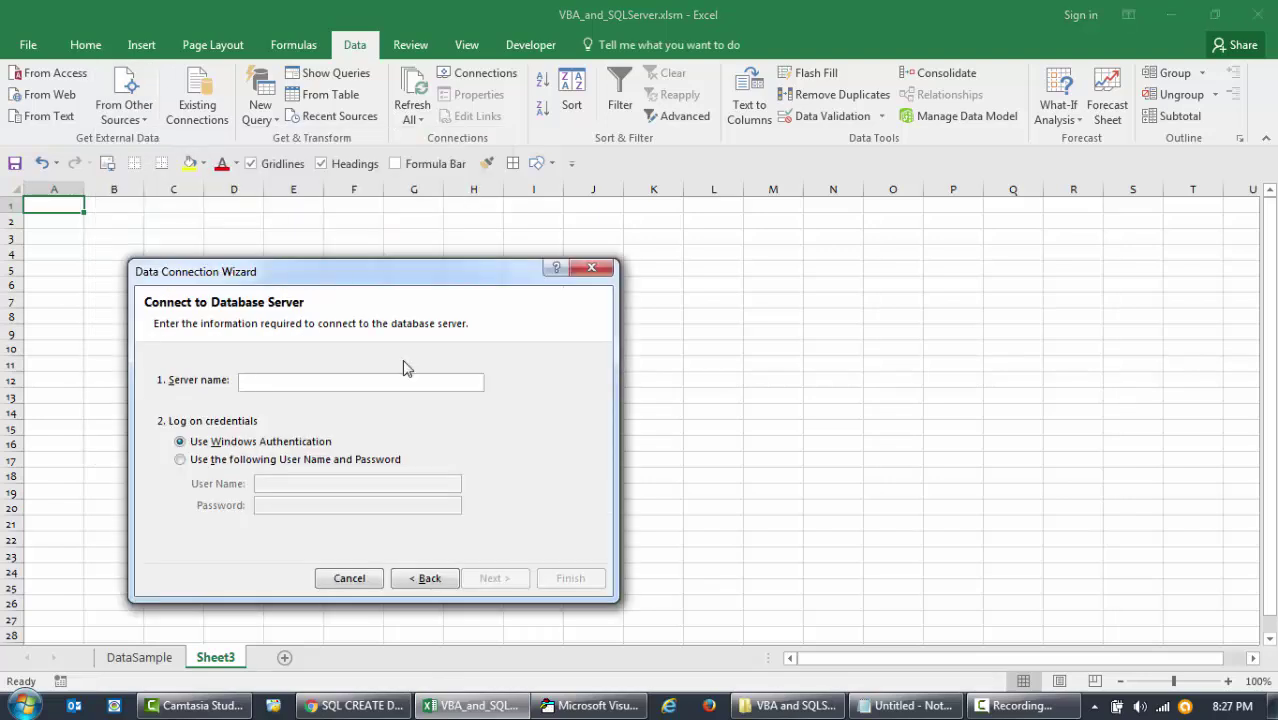
click(385, 380)
text(LP-PC)
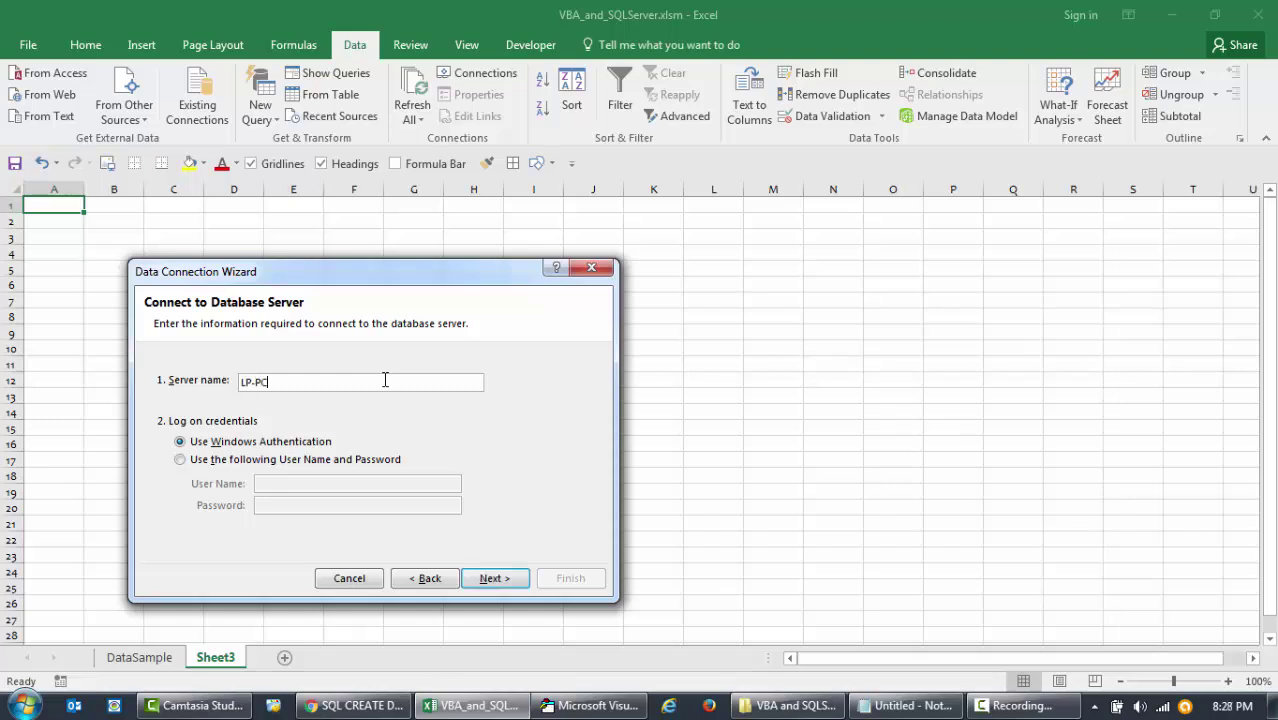
key(Return)
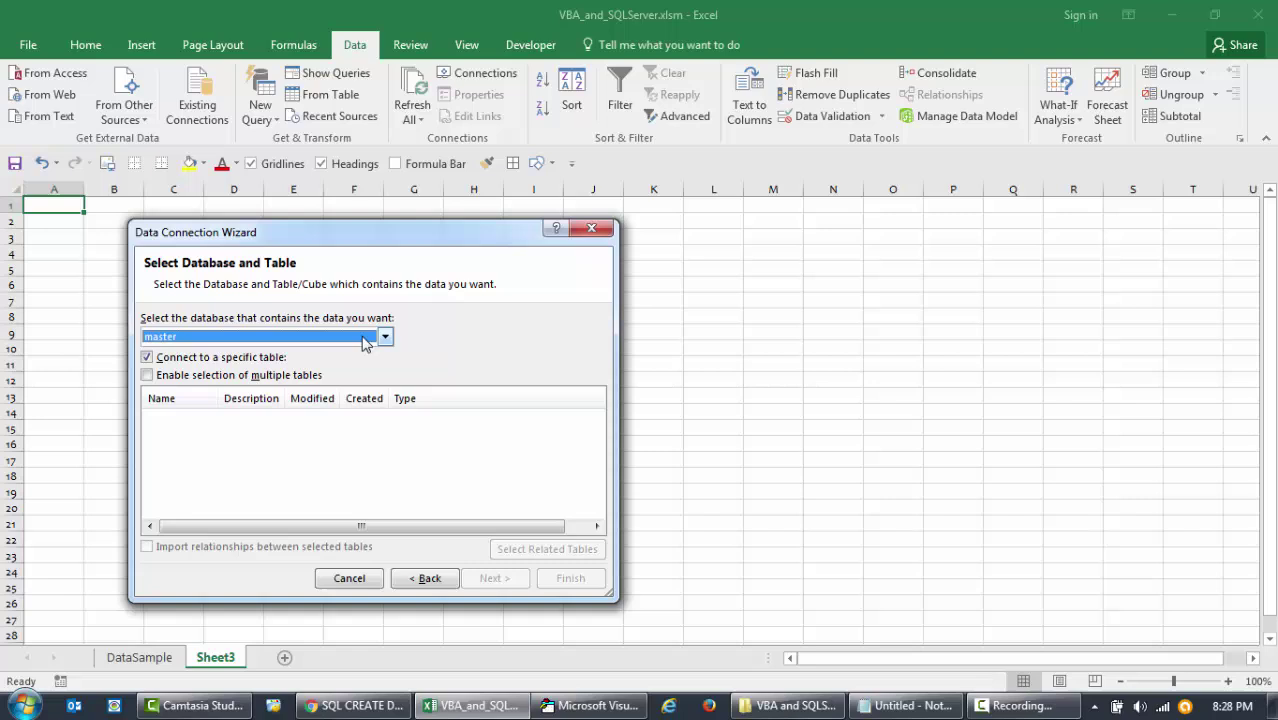
click(363, 342)
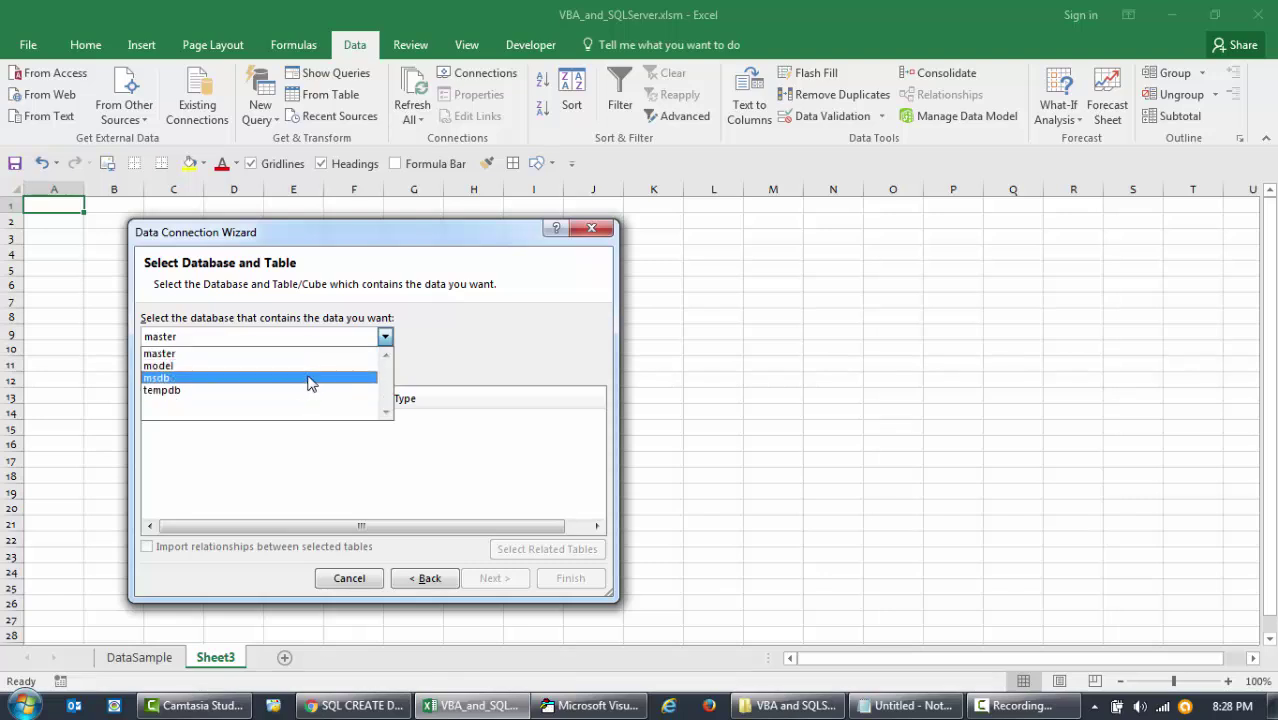
click(445, 342)
click(388, 338)
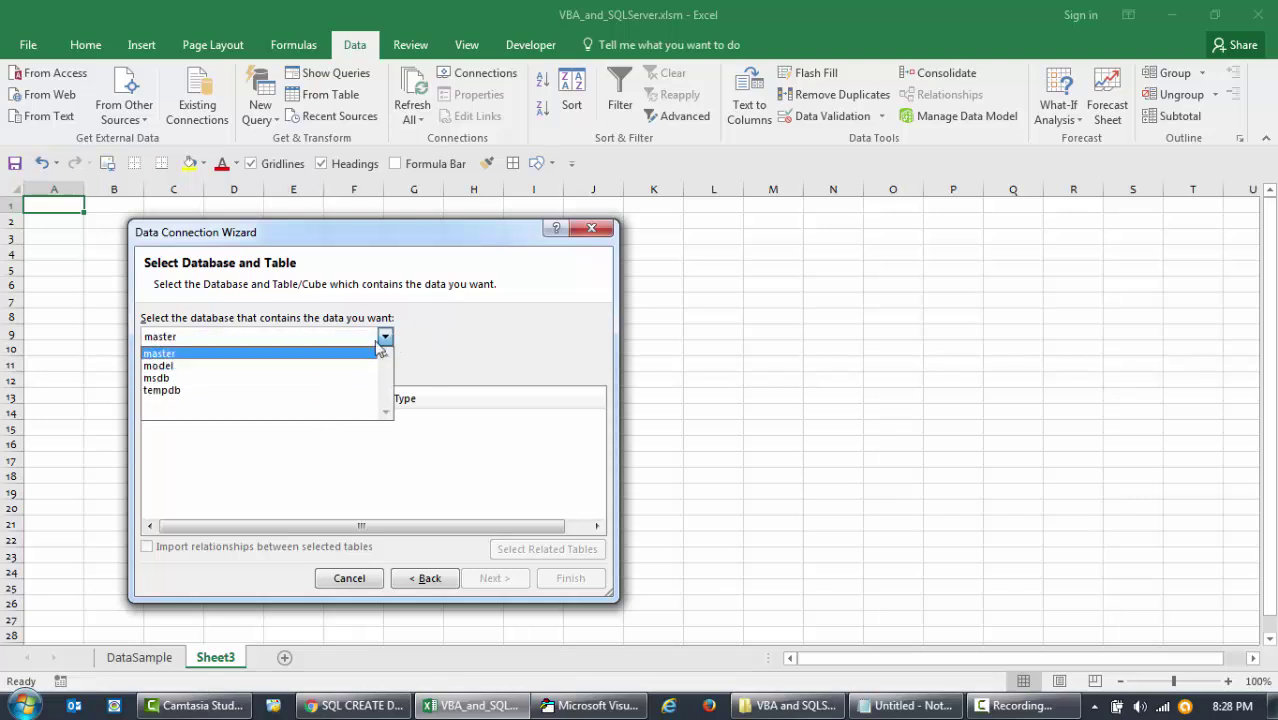
click(412, 343)
click(345, 578)
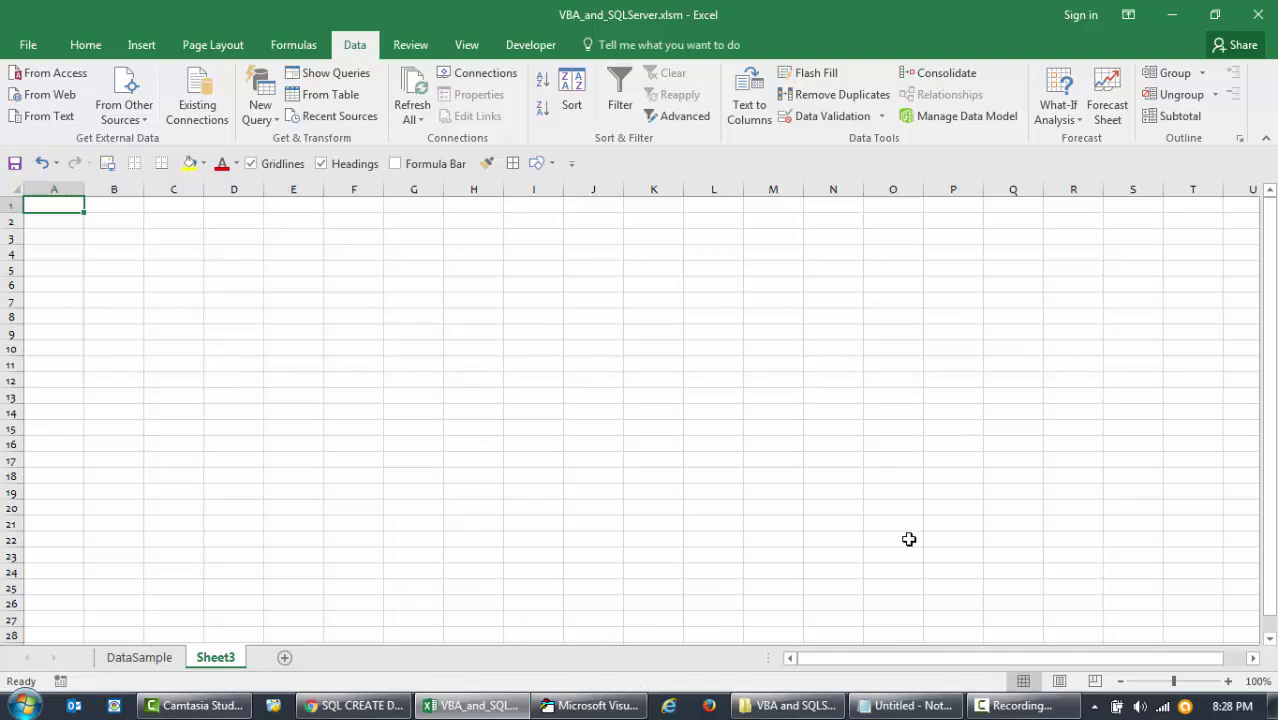
Select all the macro code in Notepad and bring up the empty A_createDb module.
click(896, 708)
click(614, 384)
scroll(616, 383, down, 10)
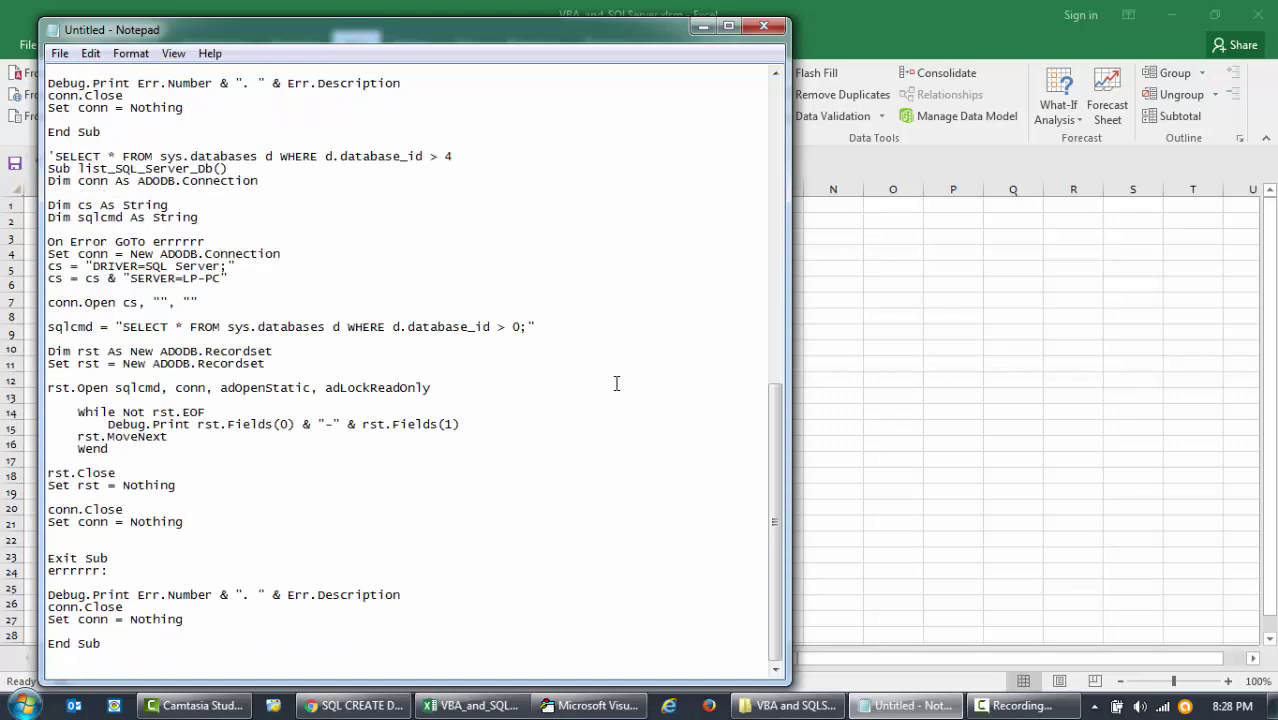
key(ctrl+a)
click(616, 383)
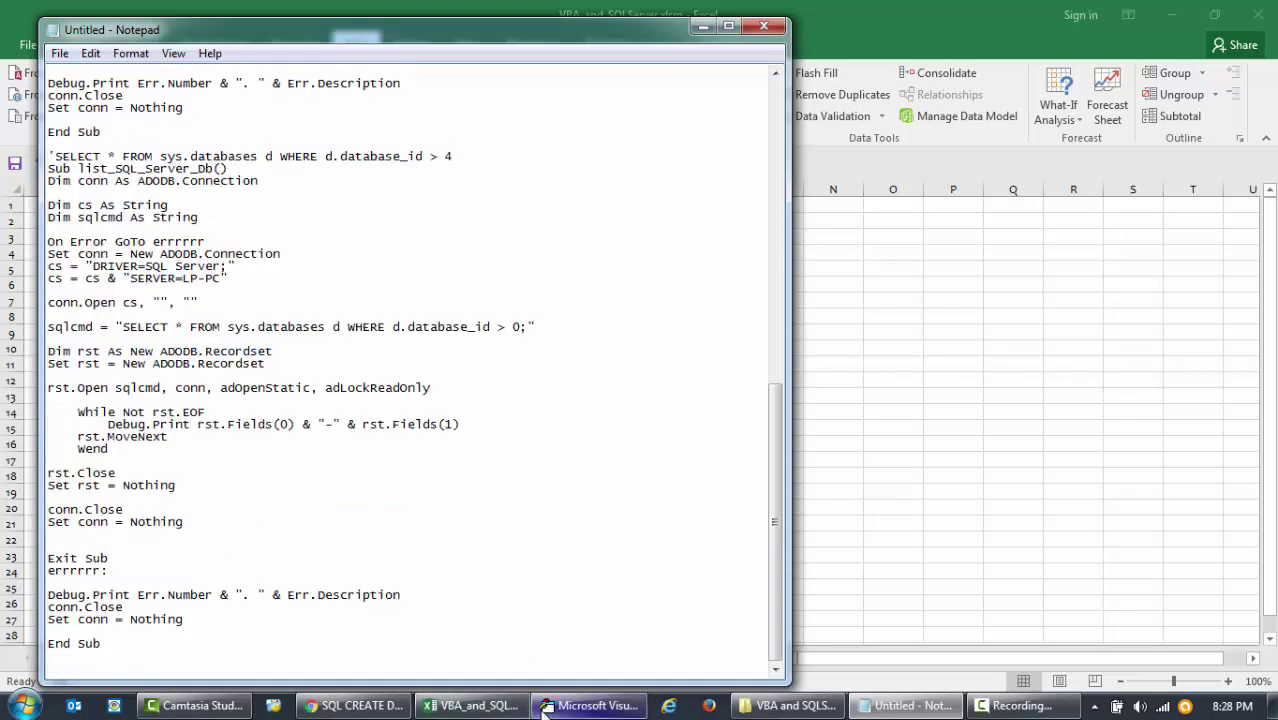
click(597, 705)
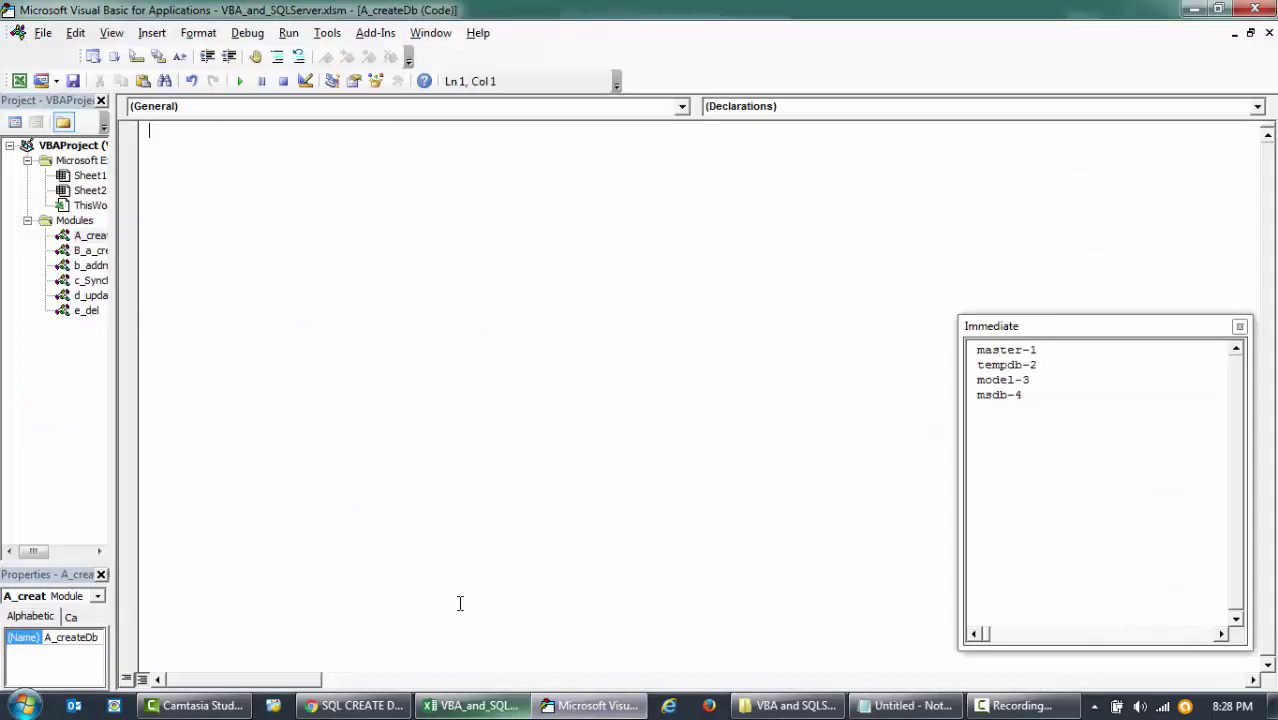
right_click(248, 216)
click(276, 273)
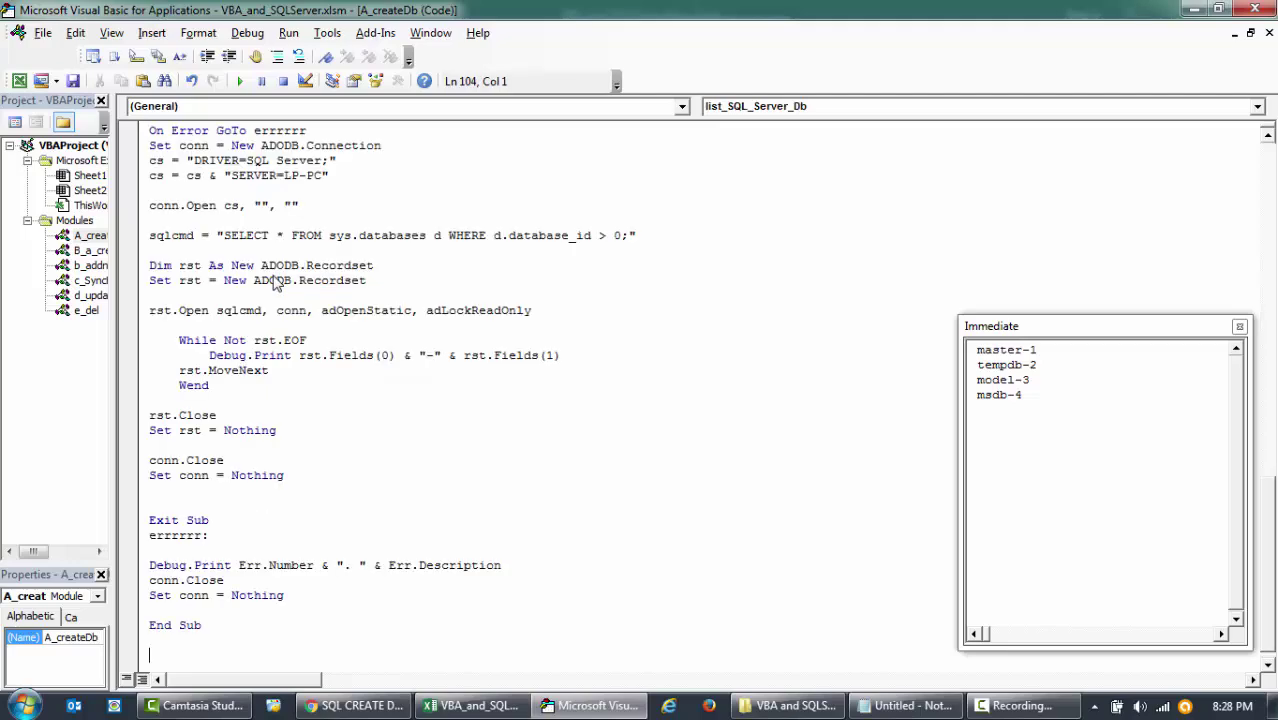
scroll(622, 391, up, 20)
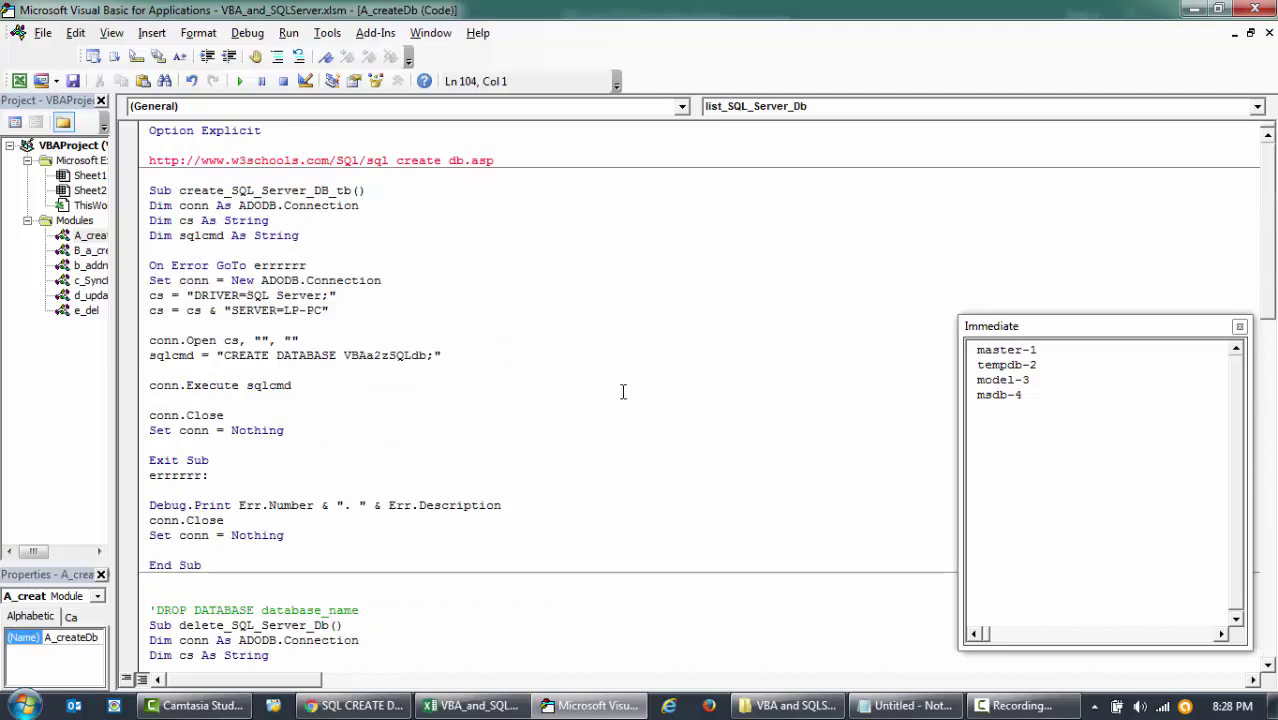
click(494, 160)
key(Home)
text(')
click(582, 250)
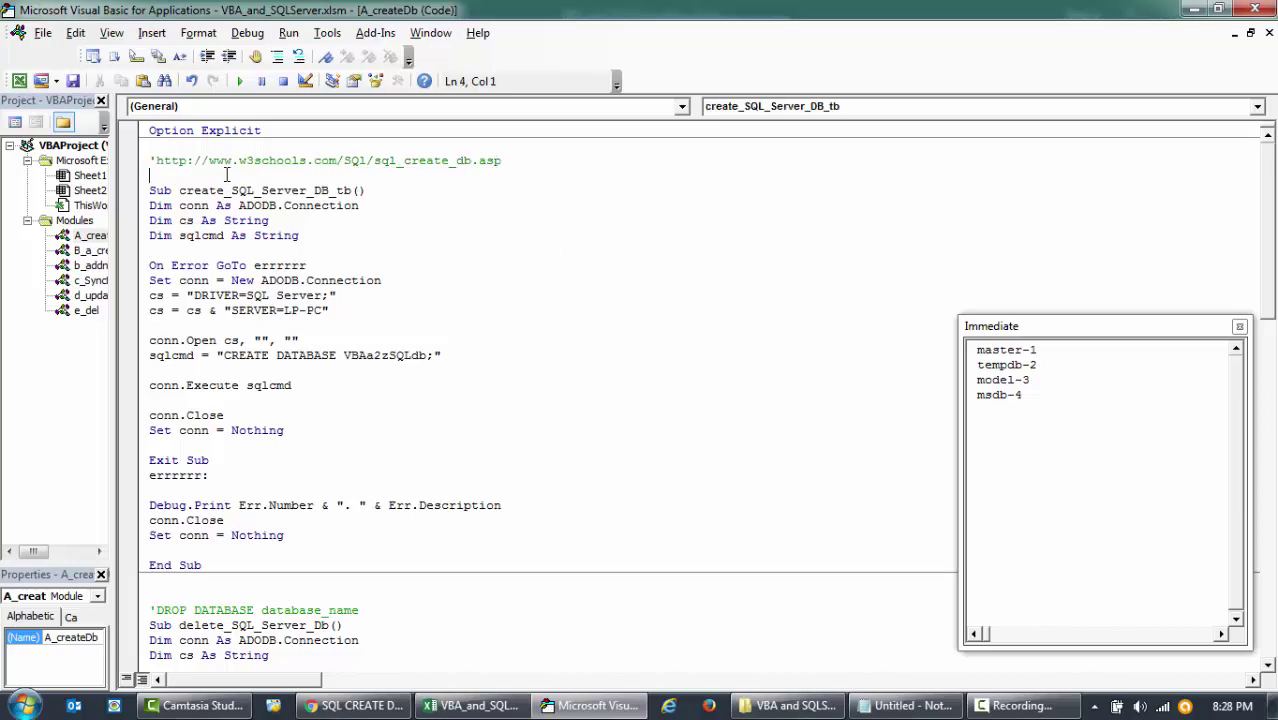
click(204, 145)
drag(155, 160, 502, 160)
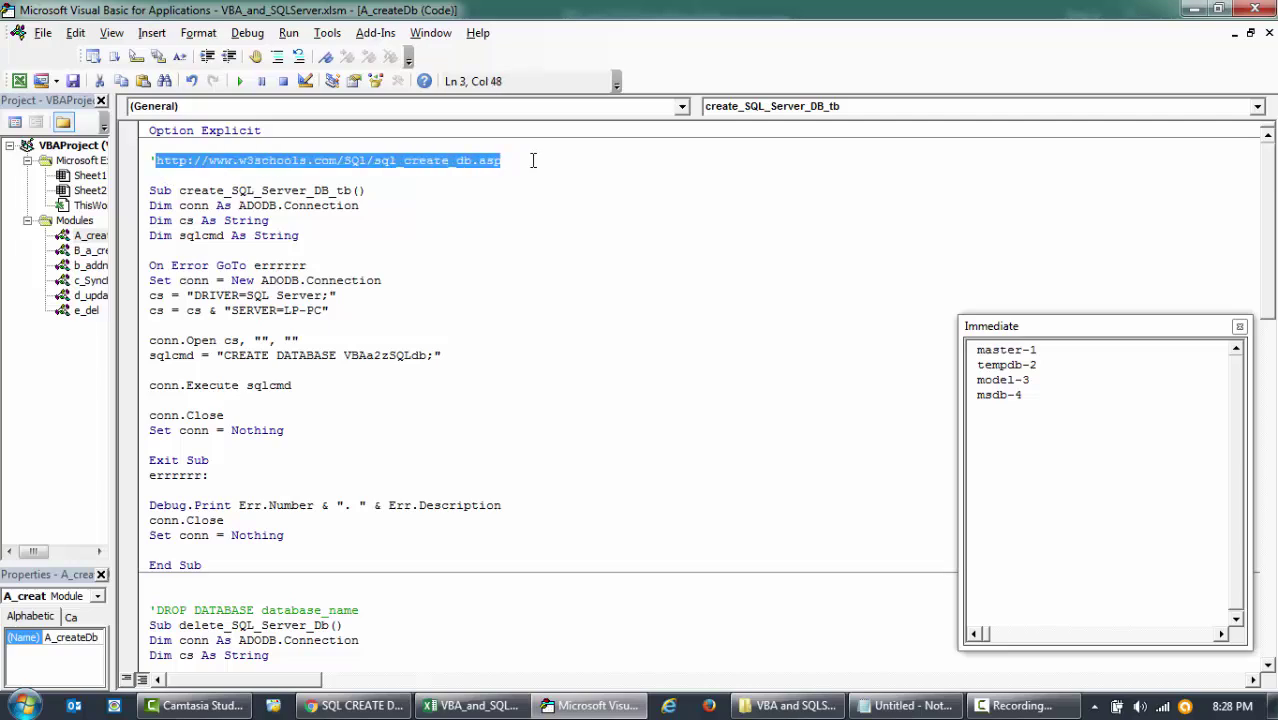
drag(224, 355, 511, 364)
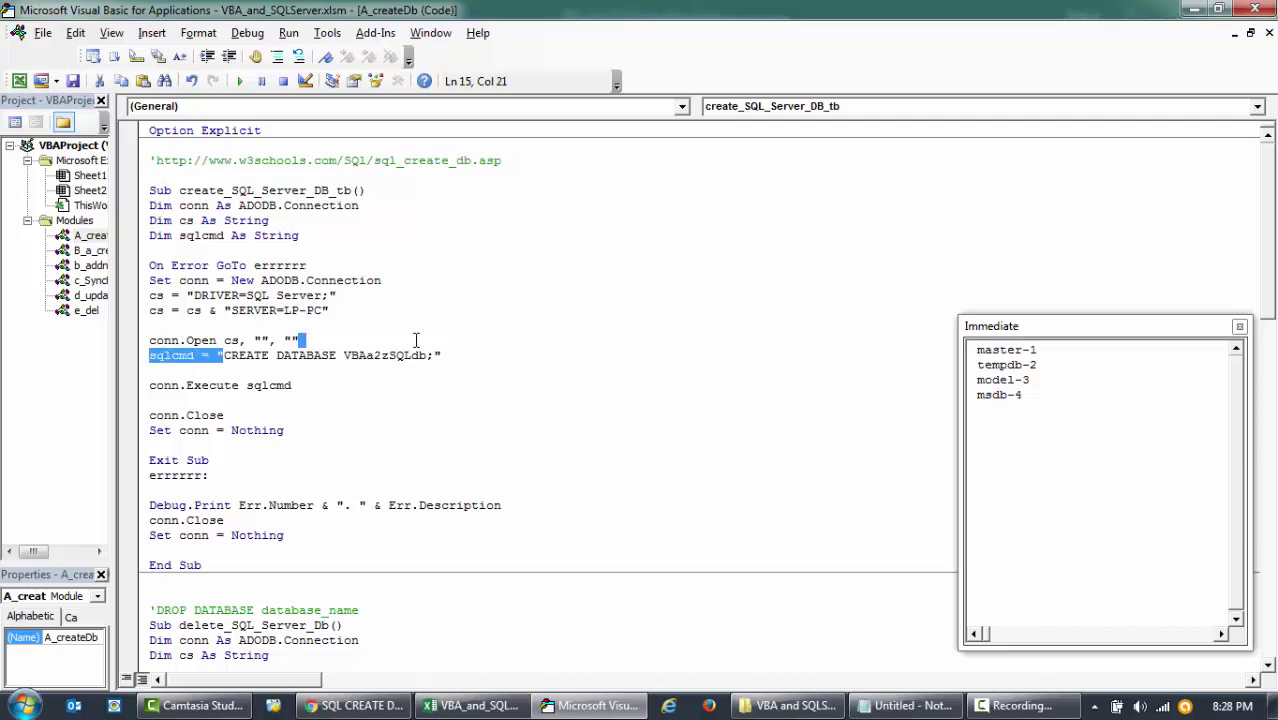
click(511, 364)
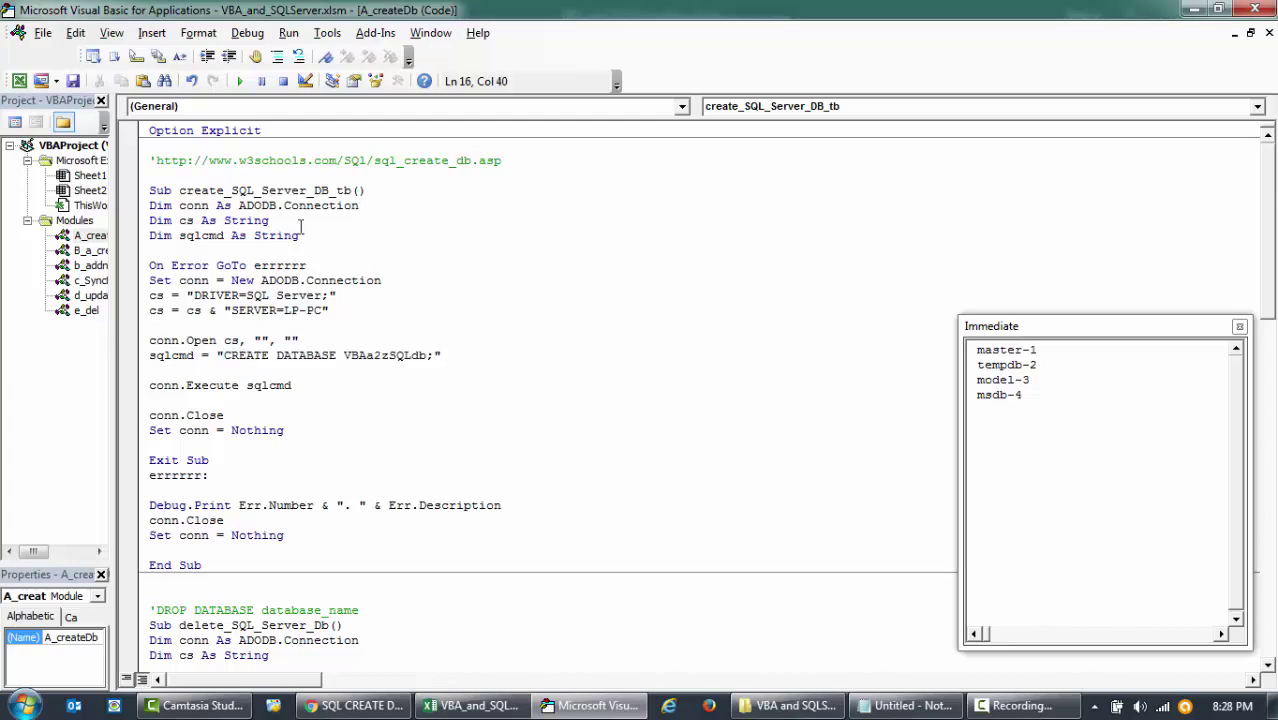
click(380, 191)
key(Return)
key(Down)
key(shift+End)
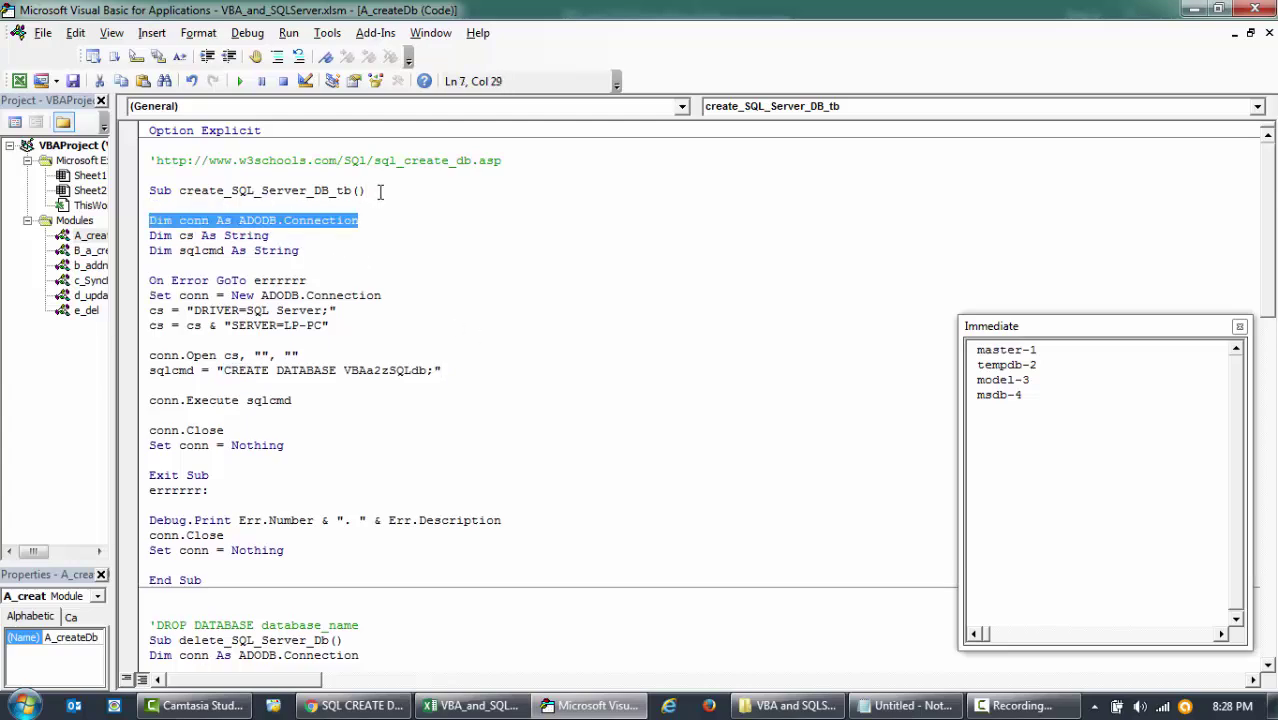
double_click(198, 222)
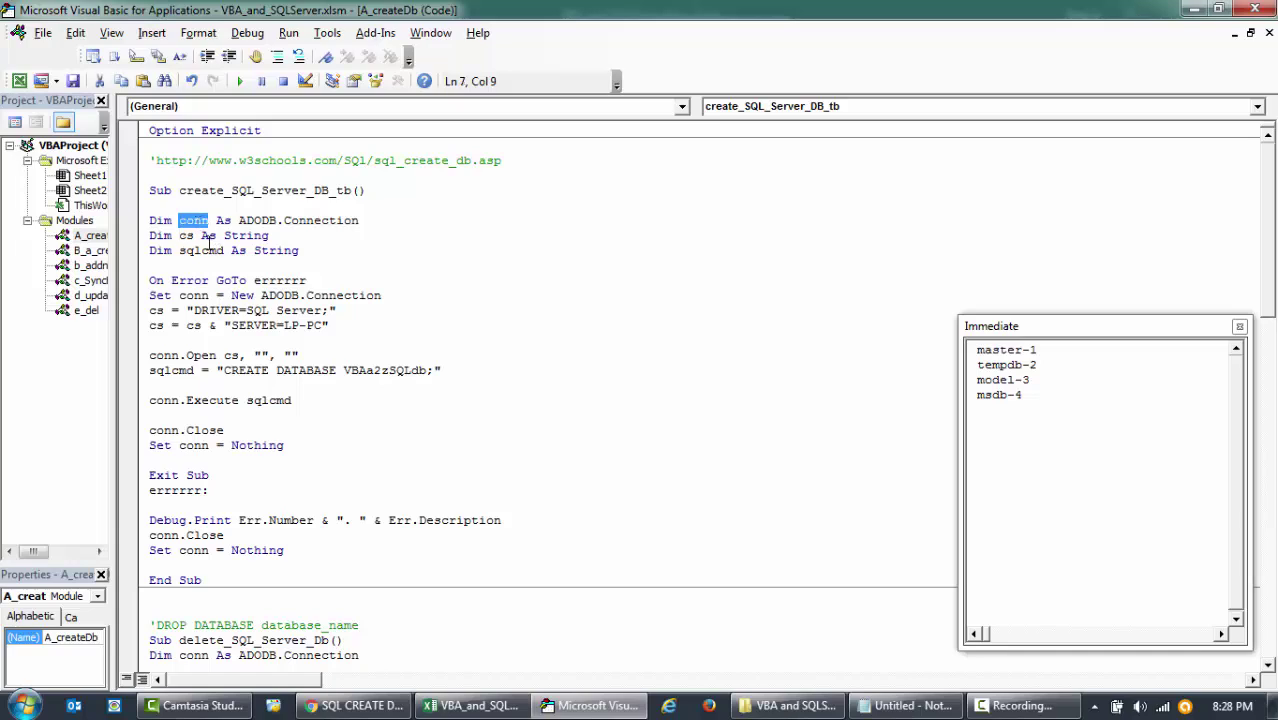
double_click(187, 238)
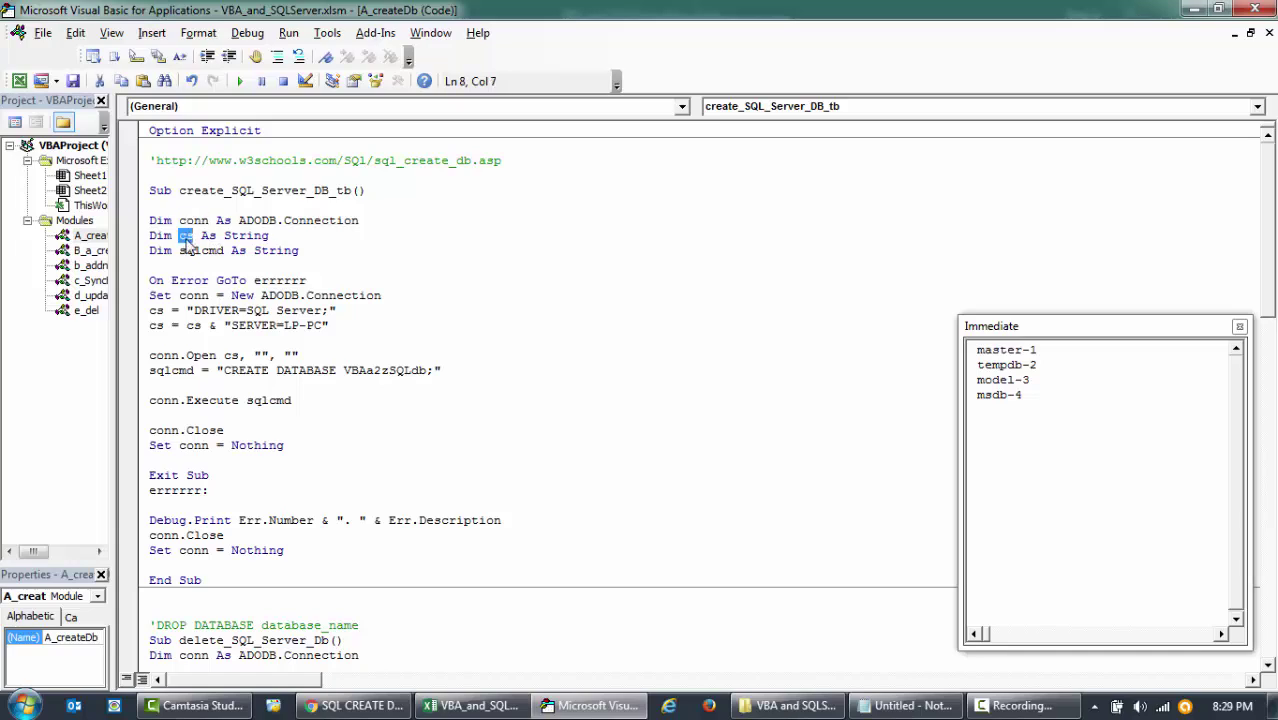
double_click(192, 251)
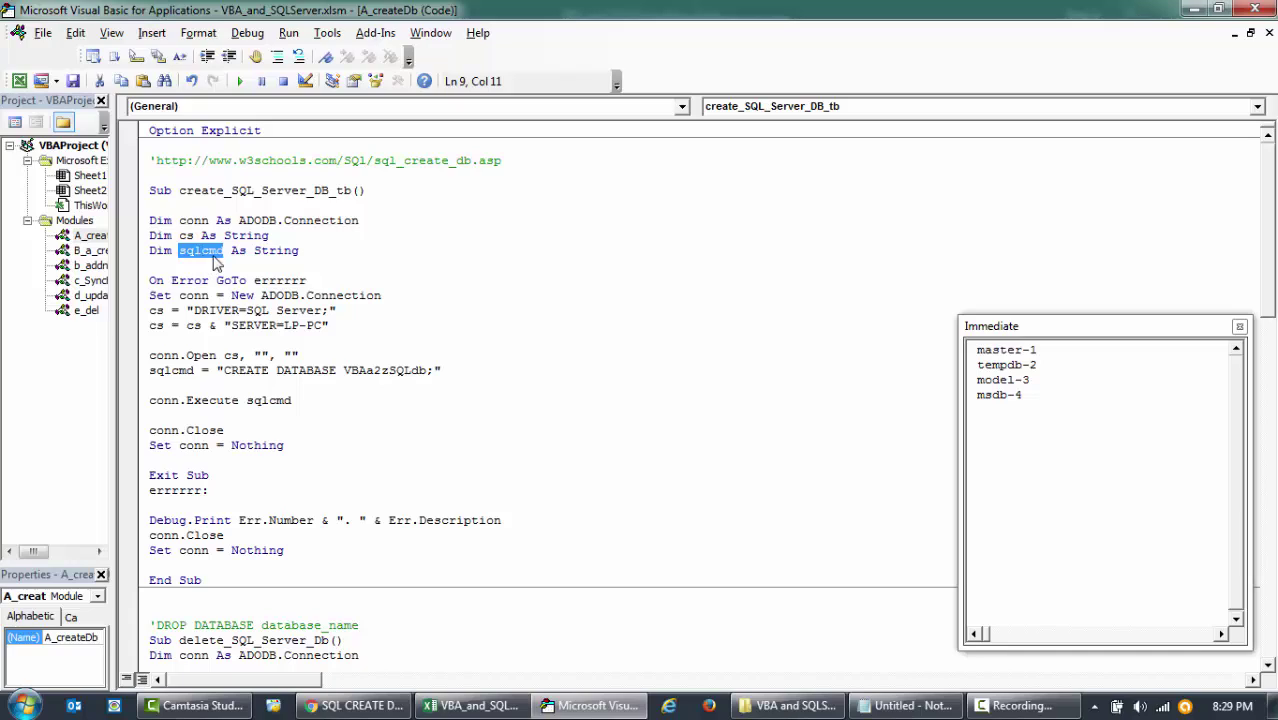
double_click(276, 251)
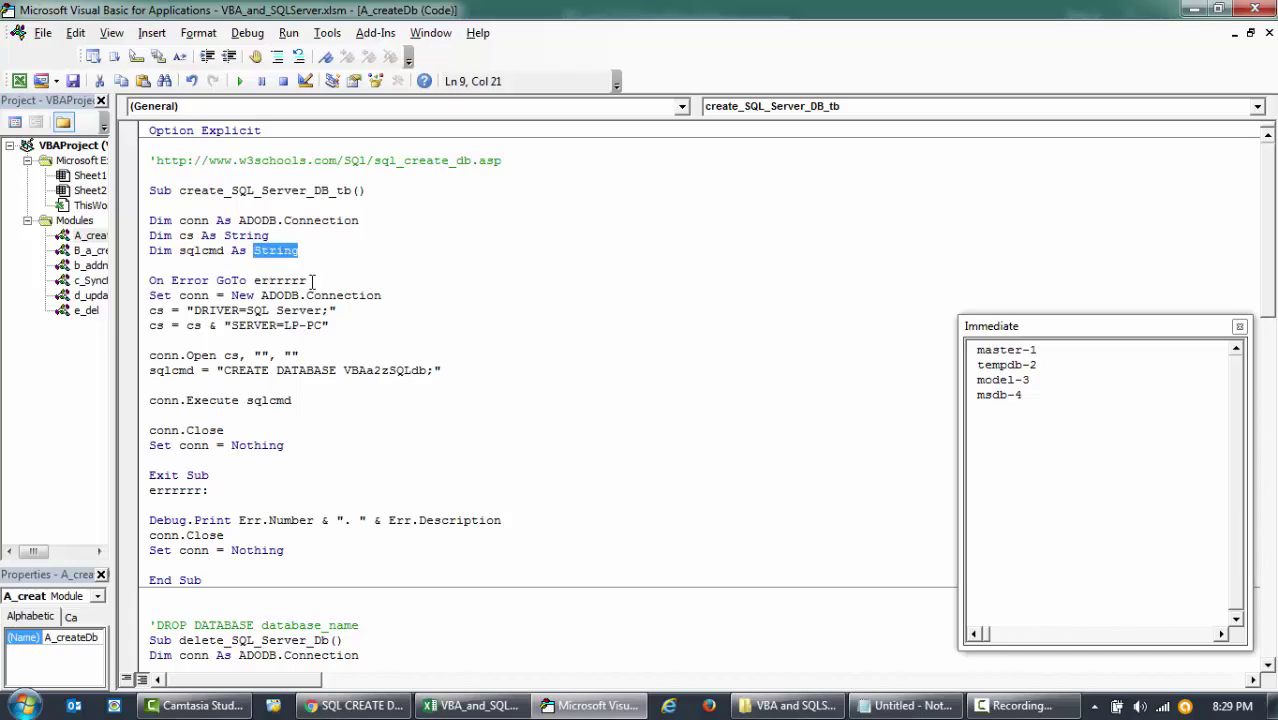
click(315, 287)
drag(399, 295, 150, 295)
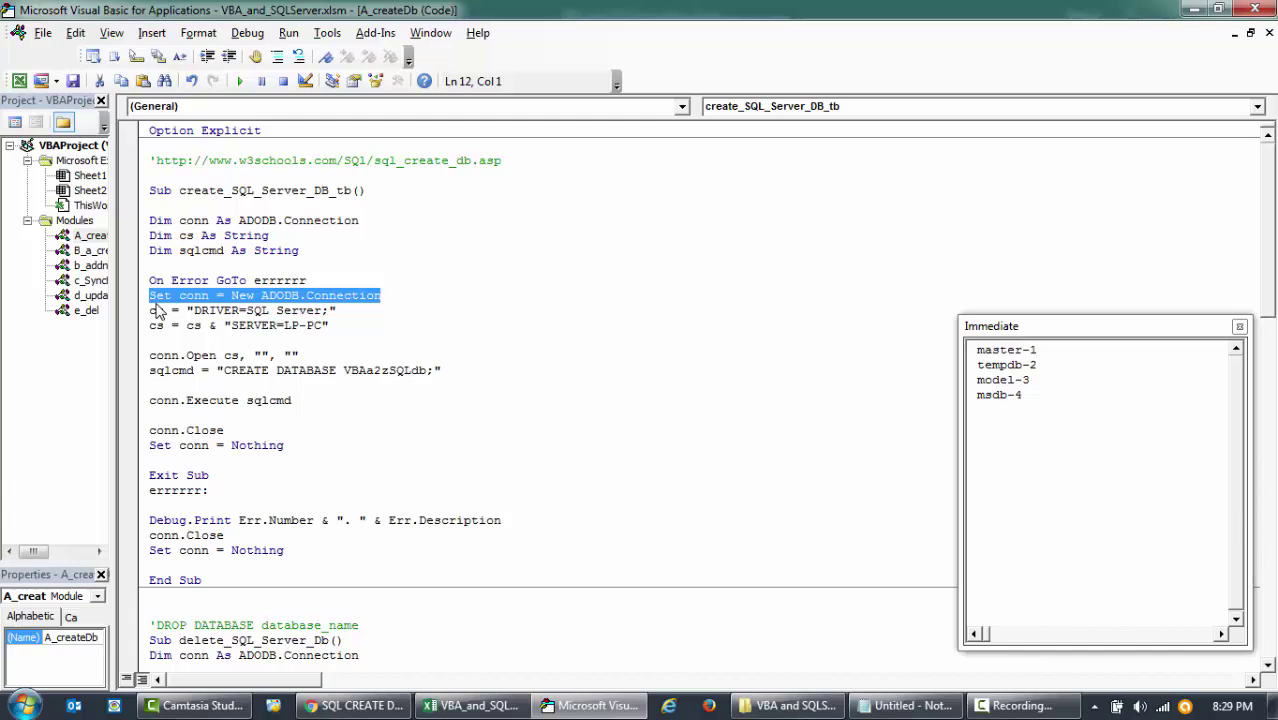
click(354, 323)
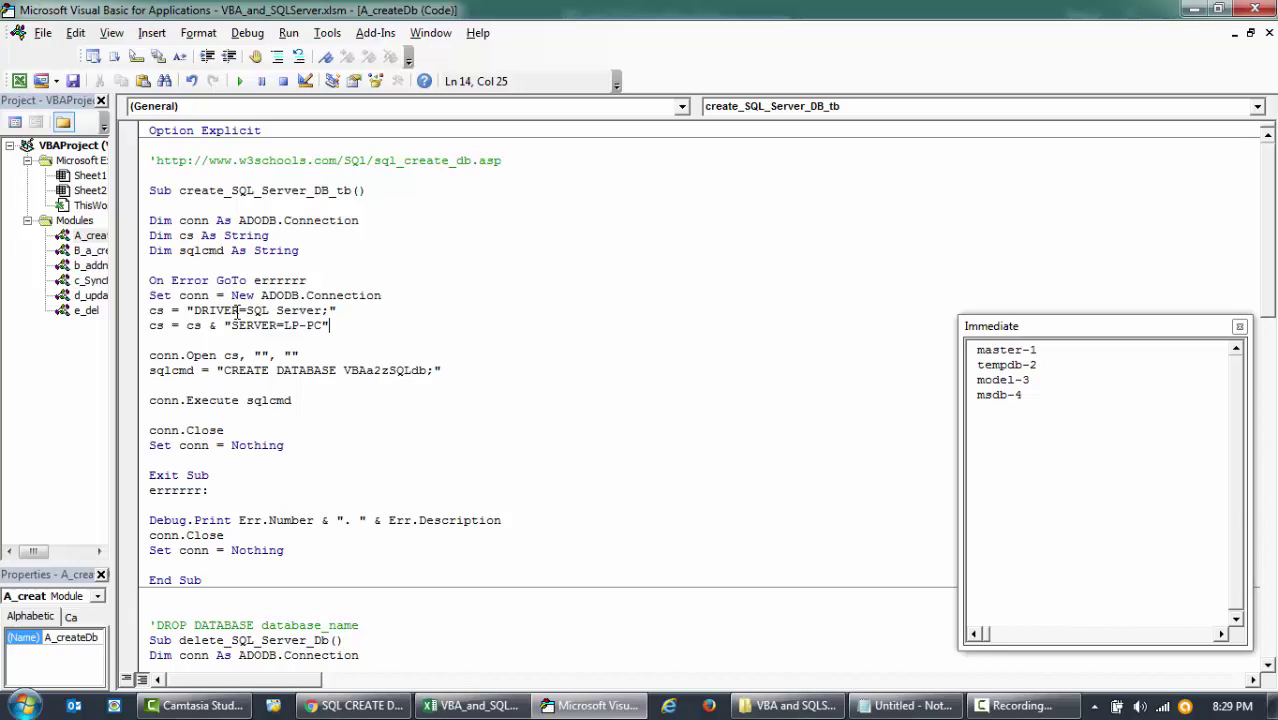
drag(150, 310, 362, 322)
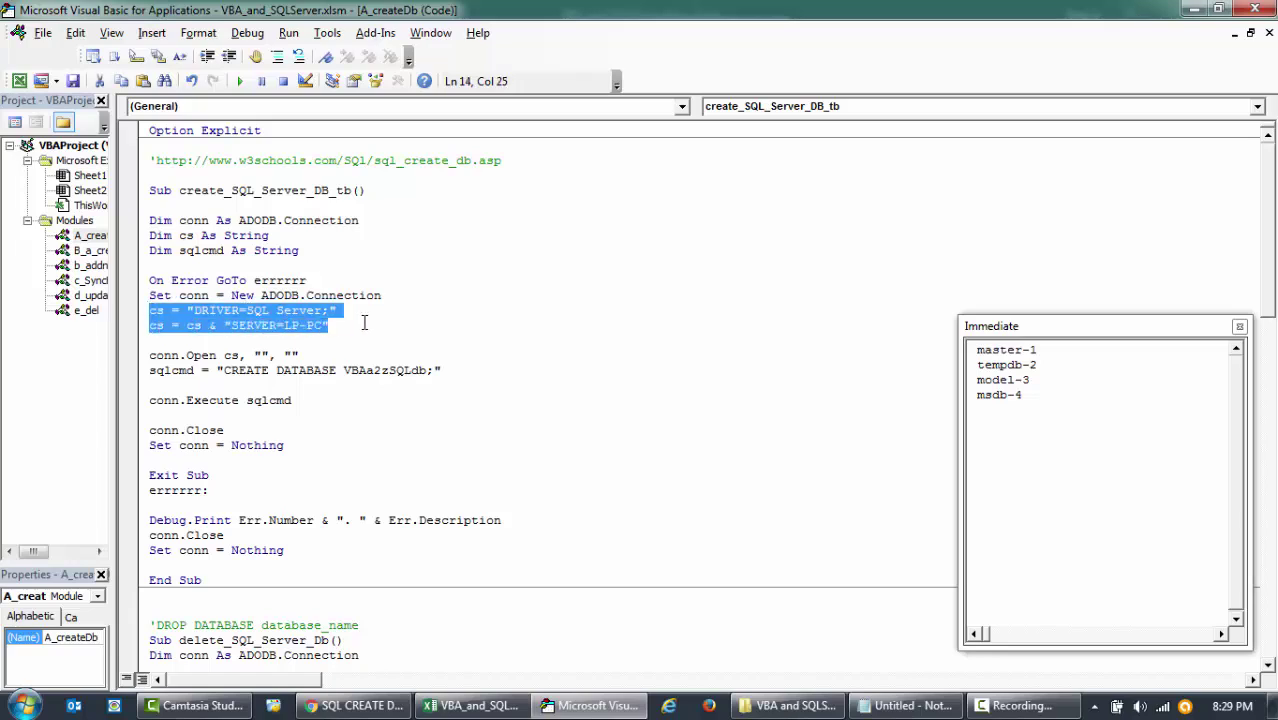
click(357, 320)
drag(193, 310, 337, 314)
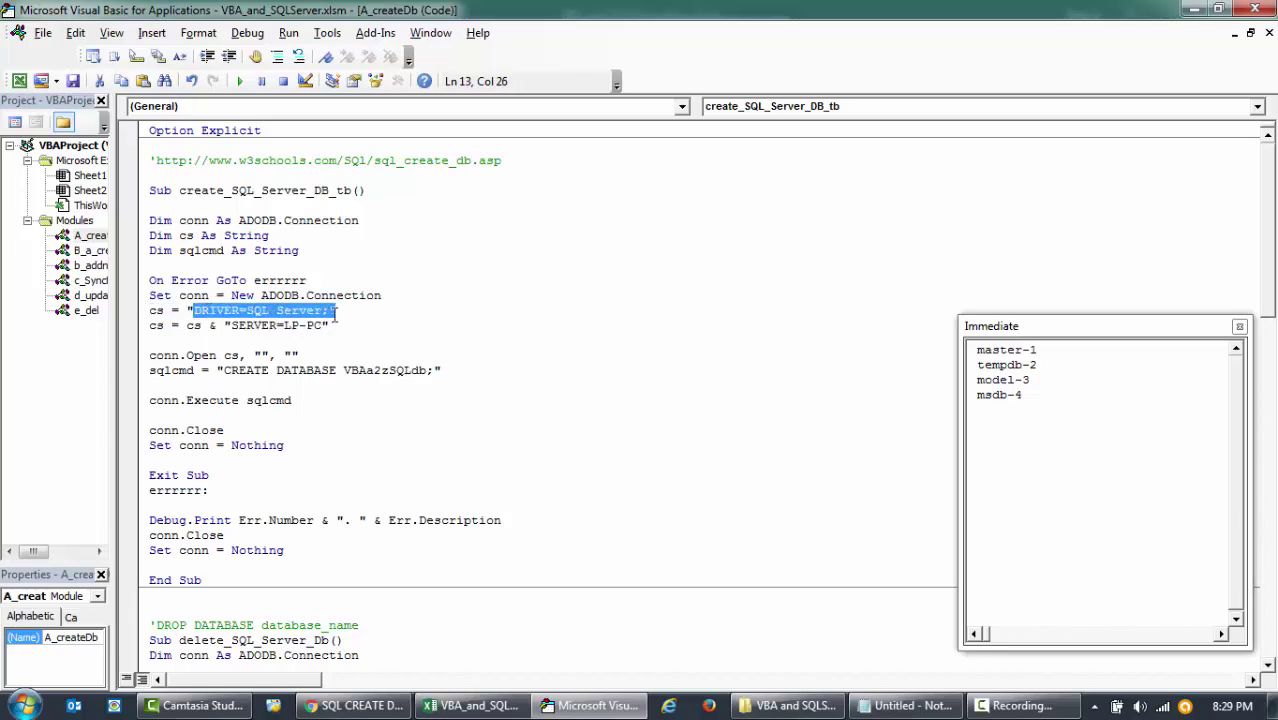
click(292, 325)
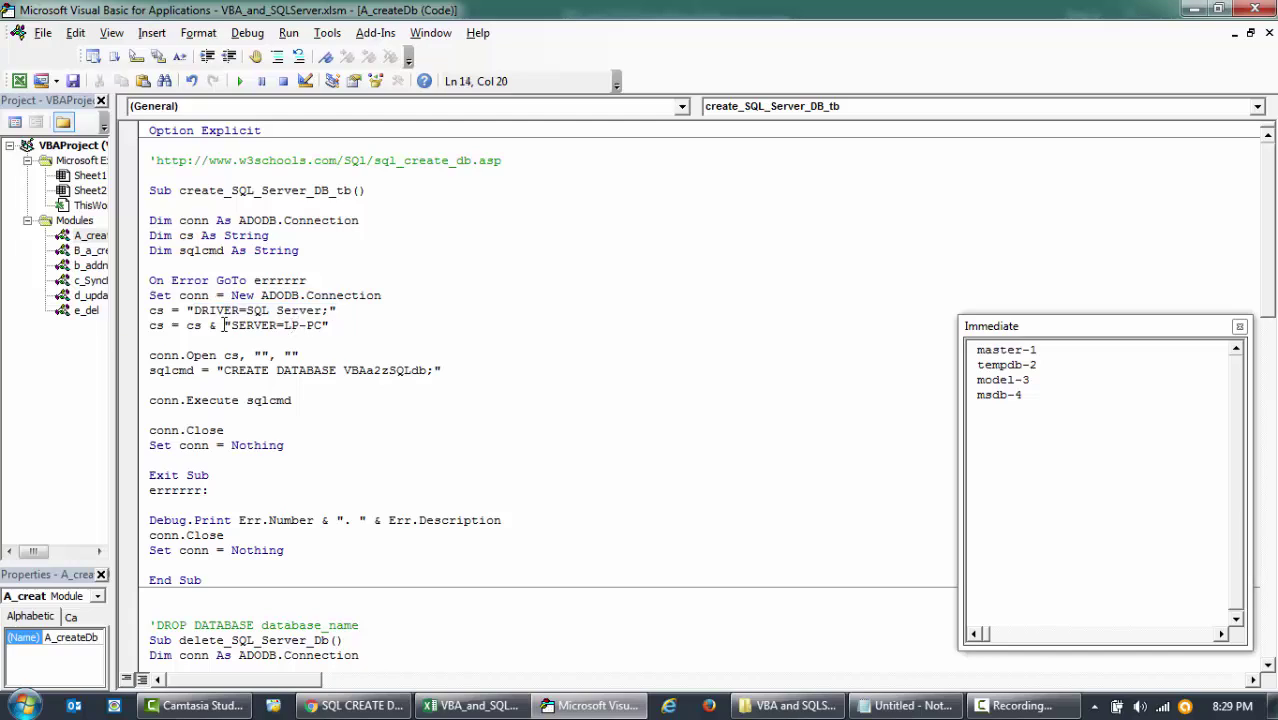
mouse_move(231, 325)
mouse_down()
mouse_move(334, 326)
mouse_move(143, 355)
mouse_up()
click(347, 400)
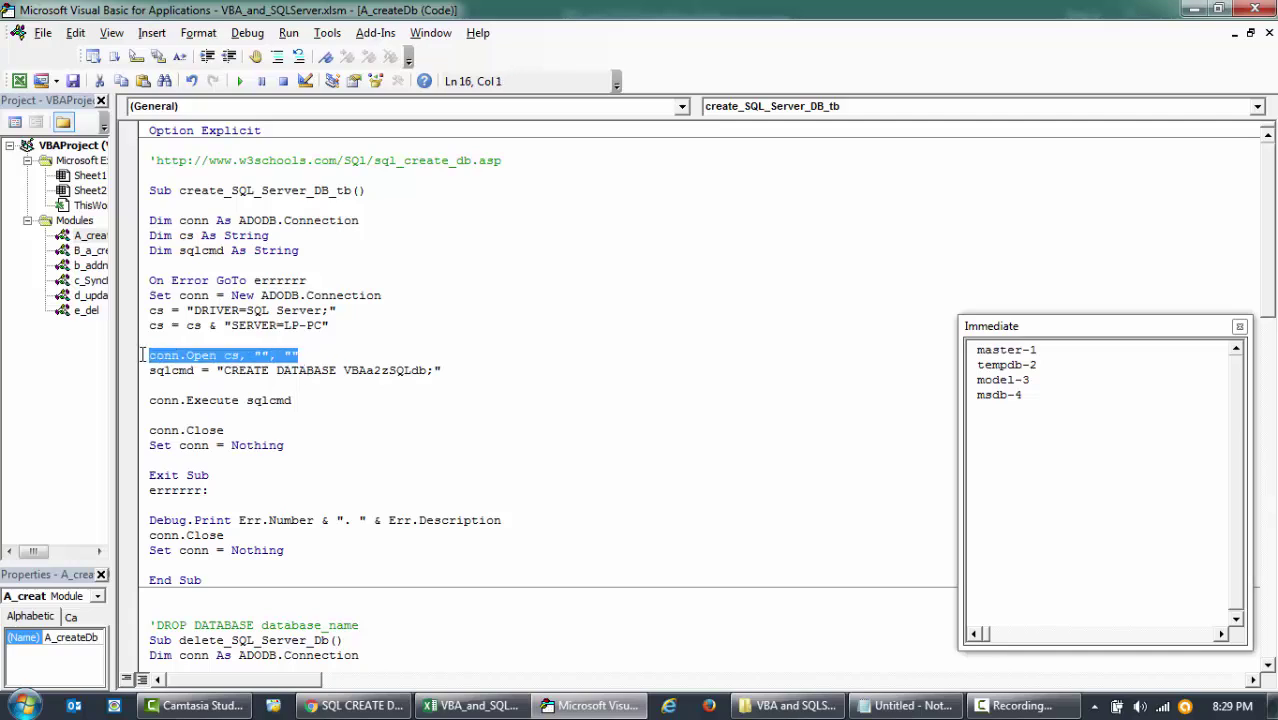
Delete the old name VBAa2zSQLdb and compare with the w3schools my_db example.
double_click(365, 370)
key(Delete)
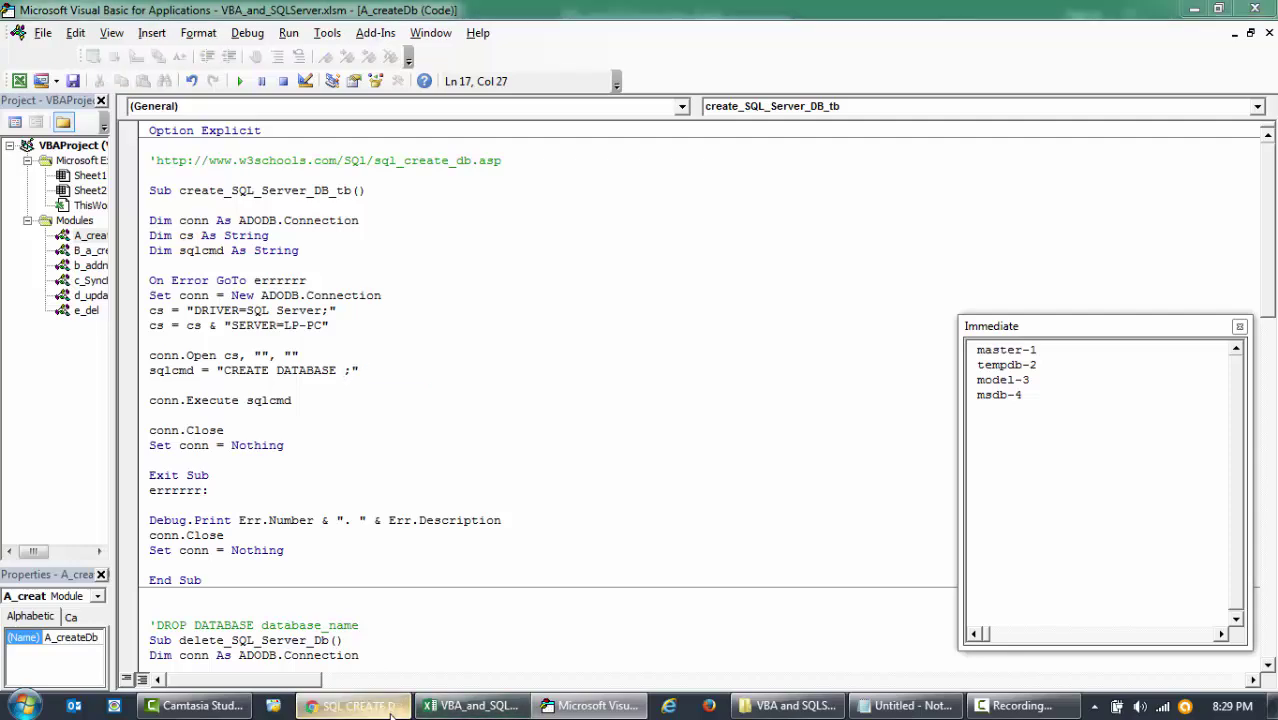
click(355, 705)
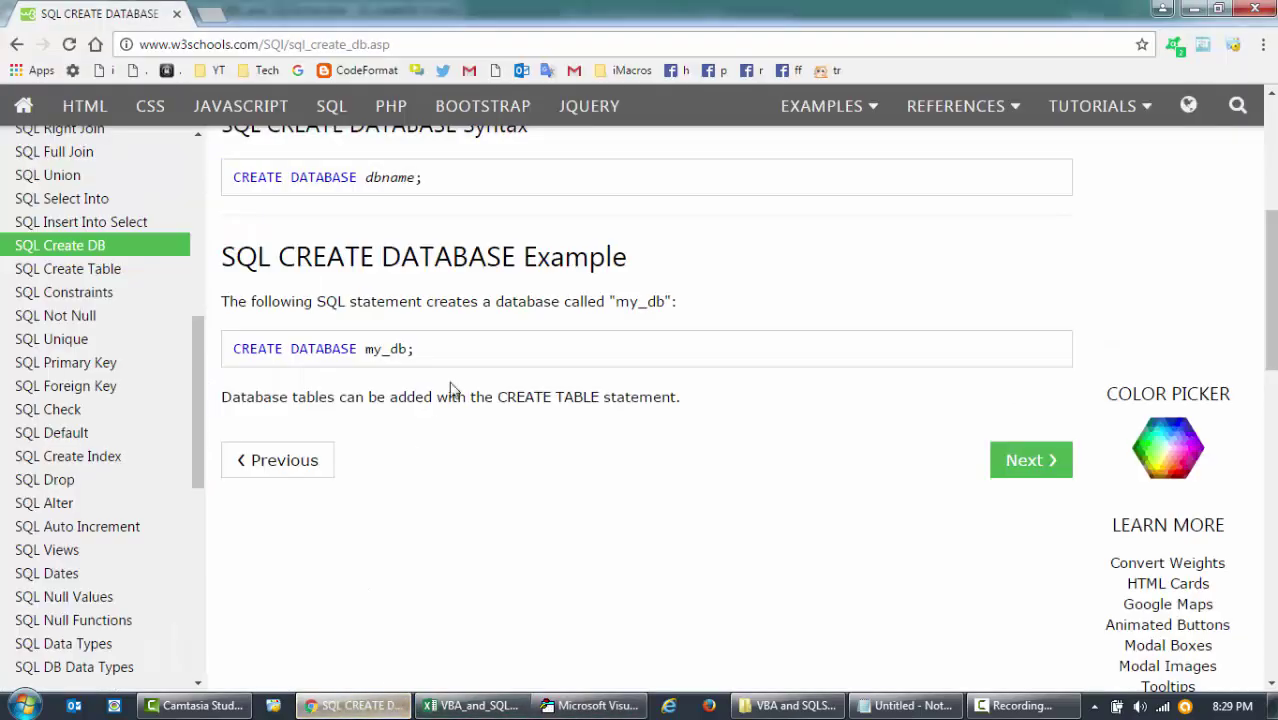
double_click(392, 349)
key(alt+Tab)
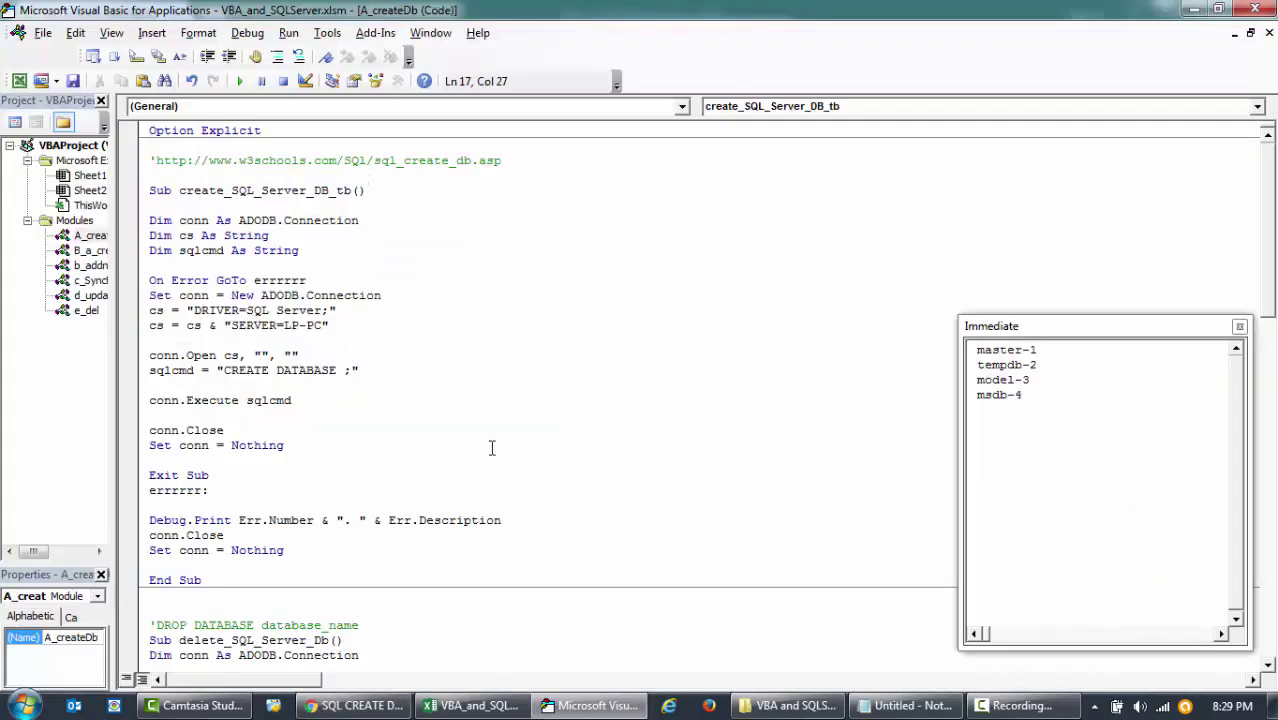
Enter TransacDb as the new database name and review the line that executes the SQL.
text(T)
text(ra)
text(ns)
text(acTb)
key(BackSpace)
key(BackSpace)
text(Db)
key(ctrl+shift+Left)
click(401, 483)
drag(304, 400, 130, 412)
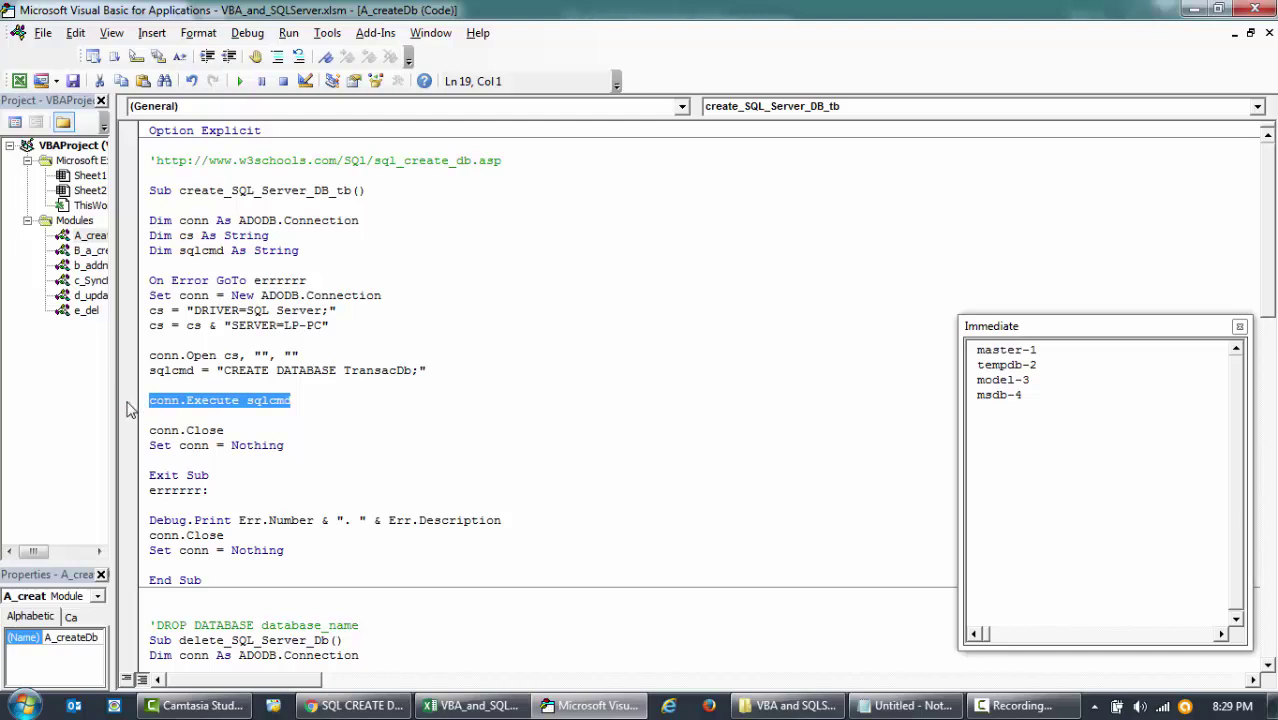
Review the sqlcmd, connection-close and error-handler lines and the old output.
key(F5)
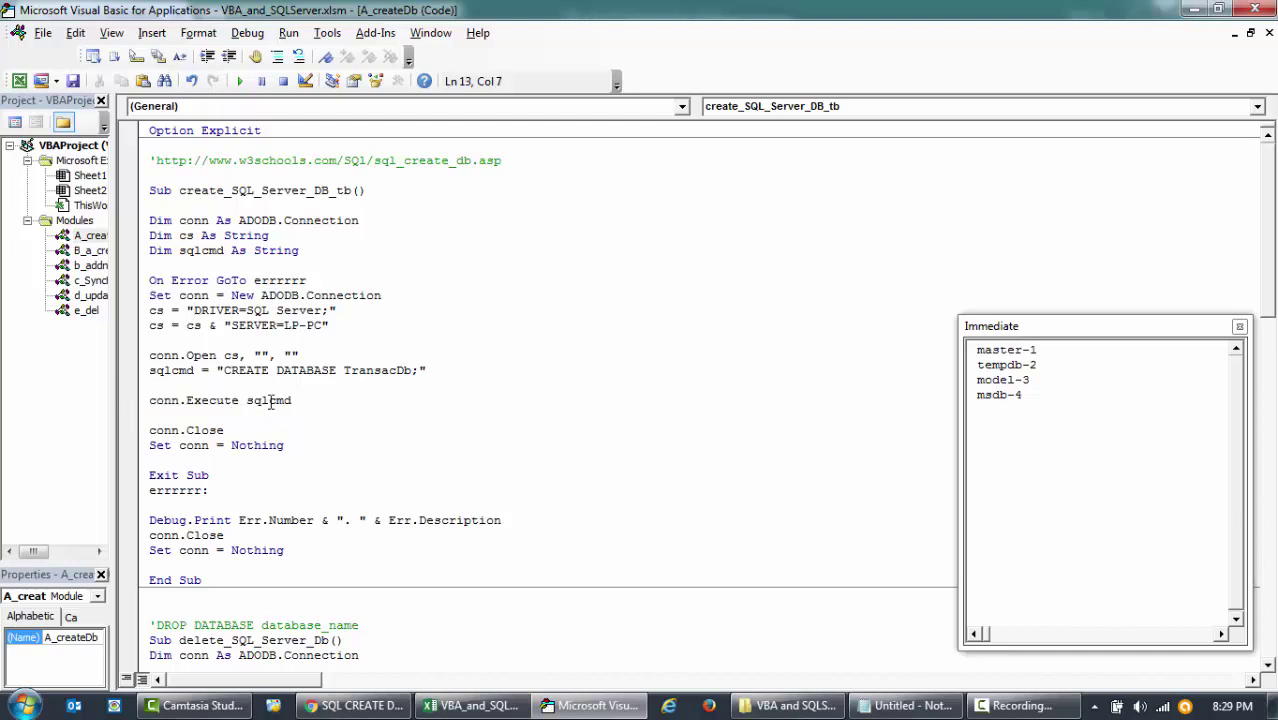
double_click(269, 400)
double_click(170, 371)
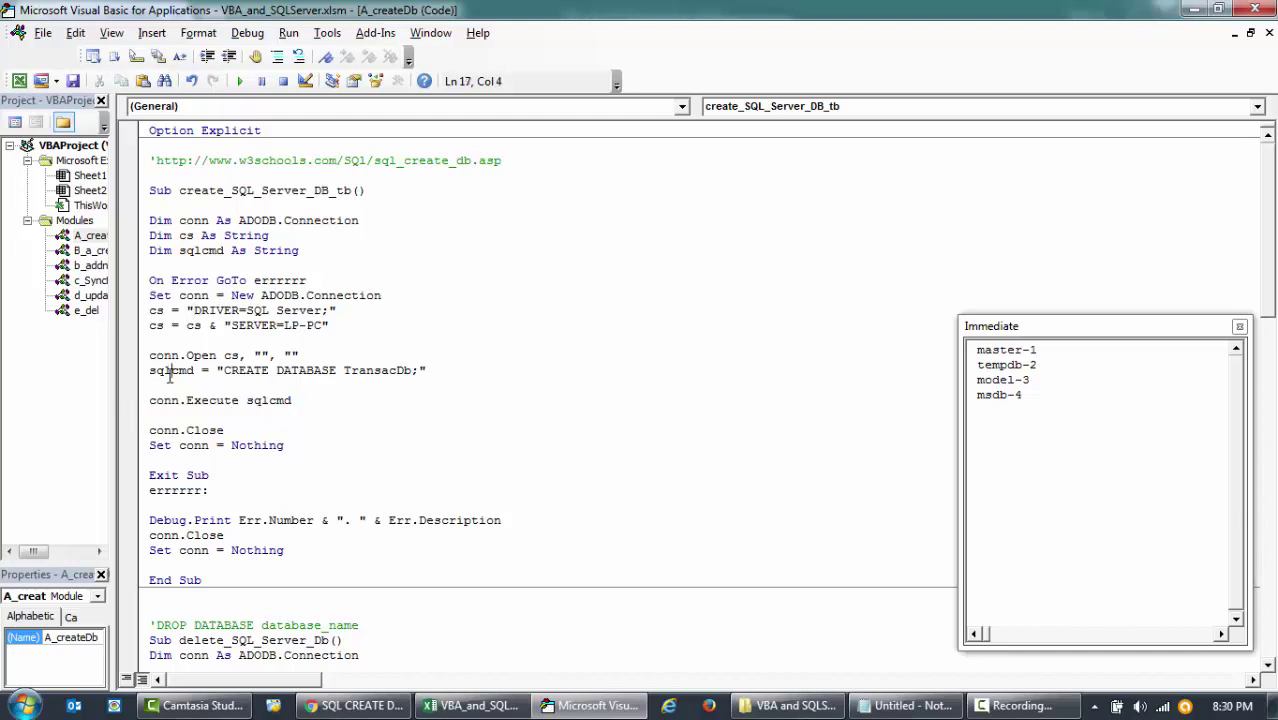
click(243, 437)
drag(290, 551, 149, 520)
drag(1030, 448, 982, 350)
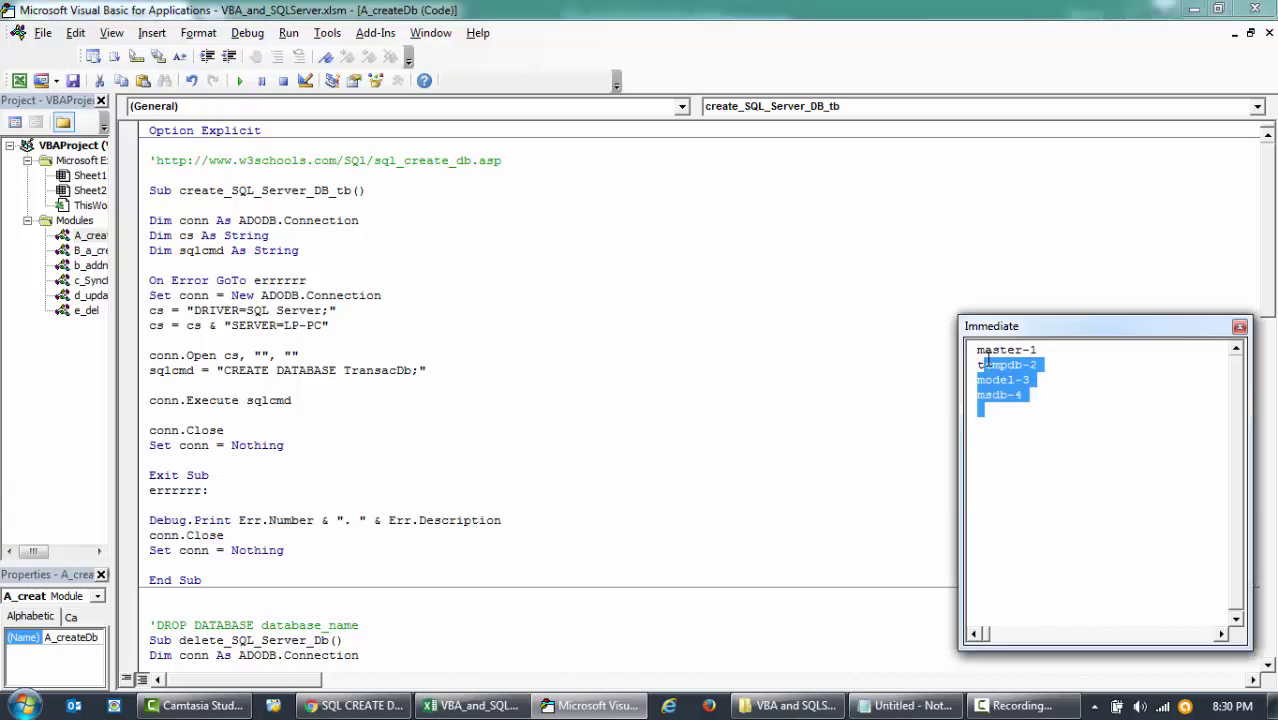
click(700, 610)
click(310, 552)
drag(966, 453, 1033, 338)
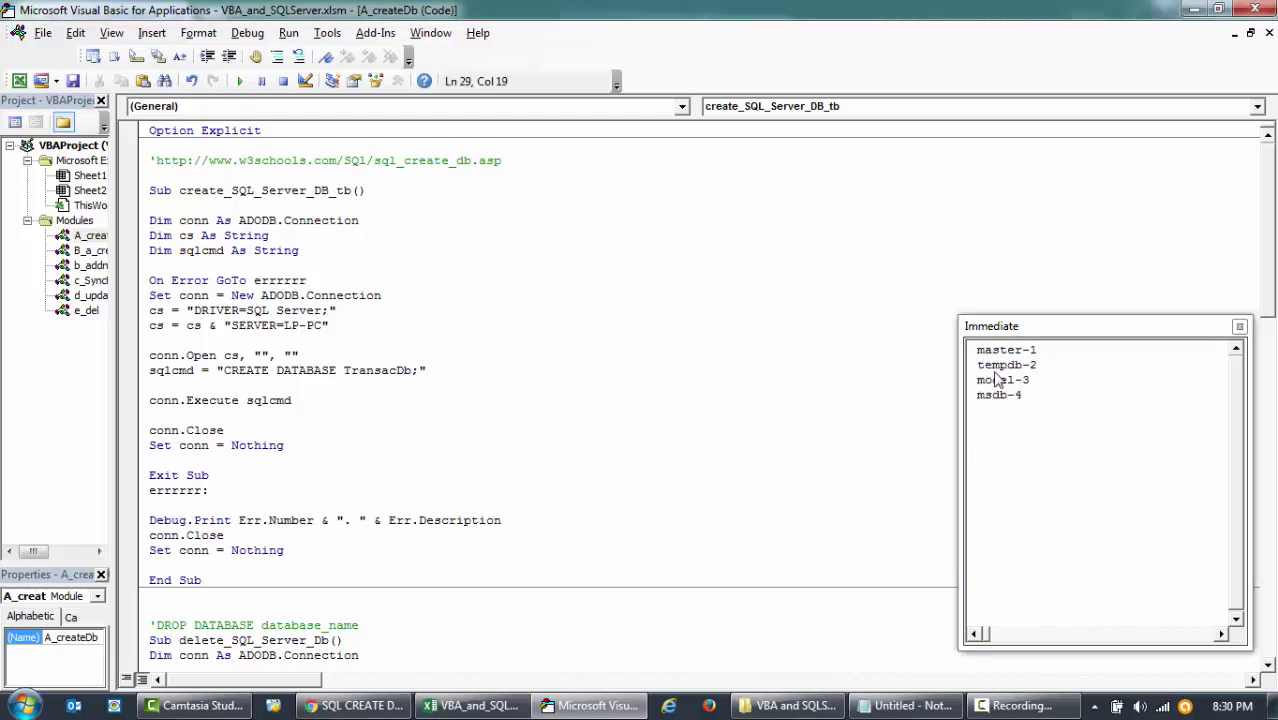
click(111, 33)
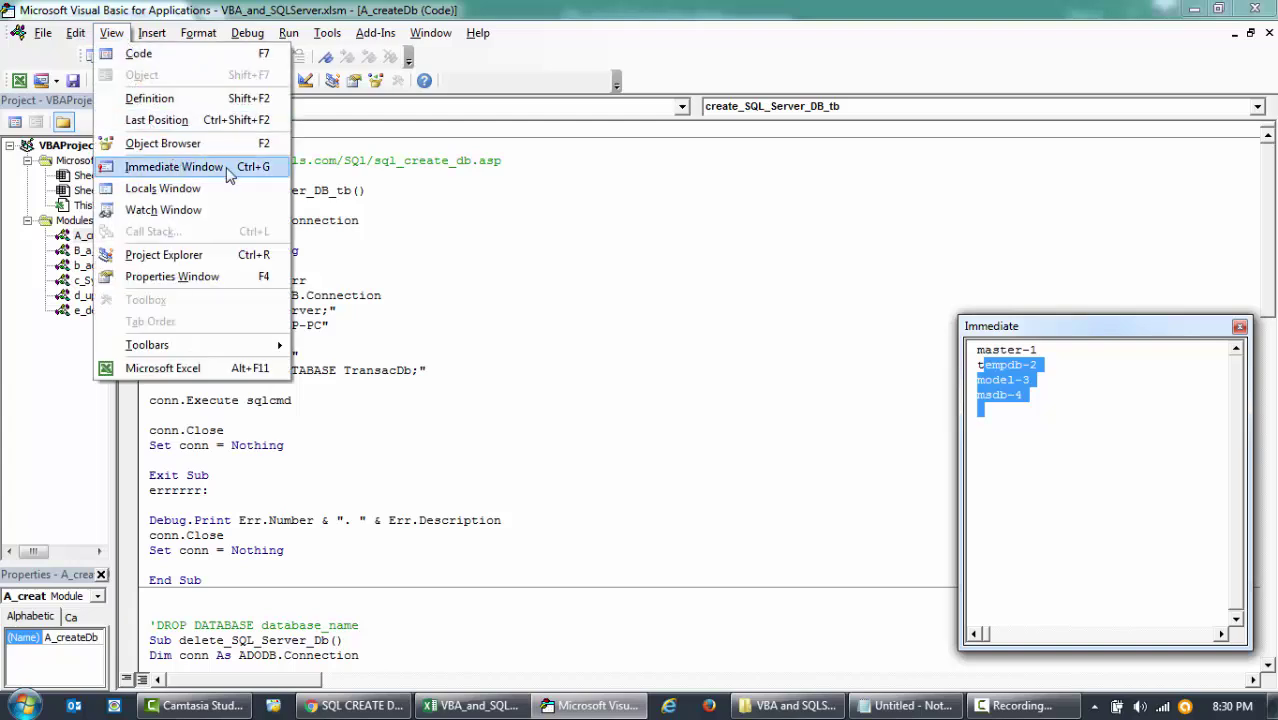
click(440, 251)
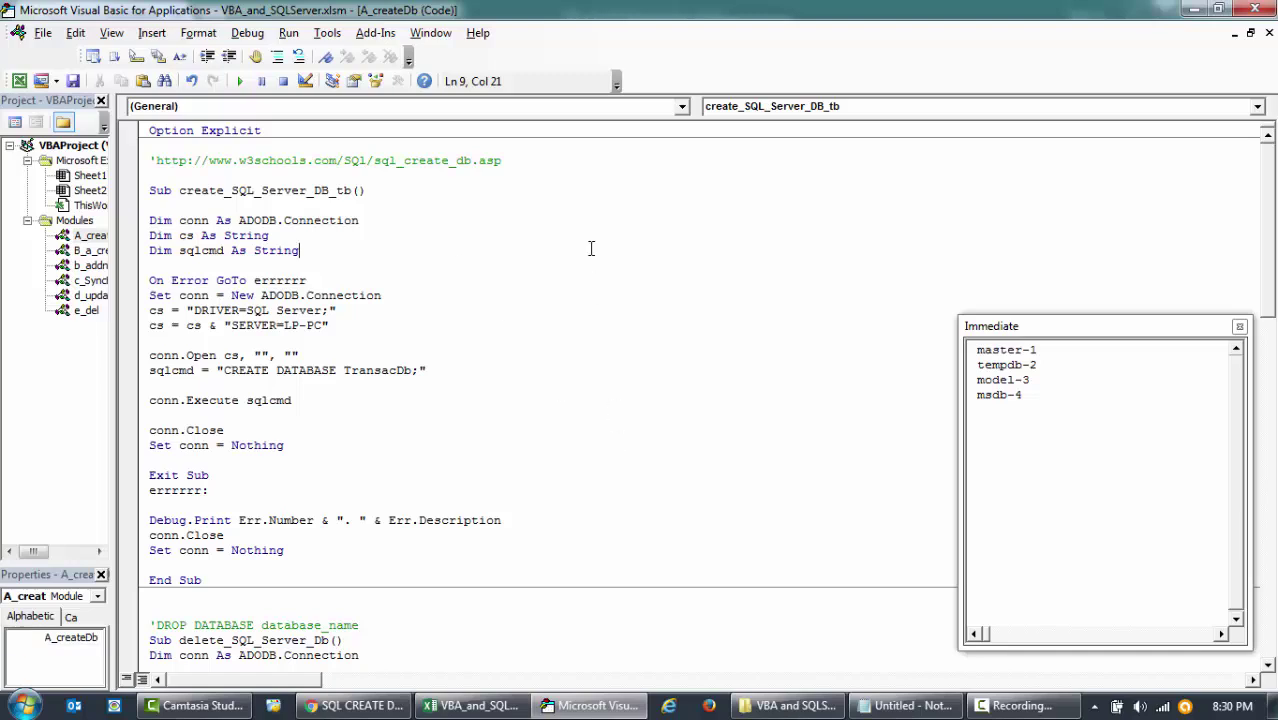
Empty the Immediate window, run the macro, and confirm no error is printed.
click(491, 380)
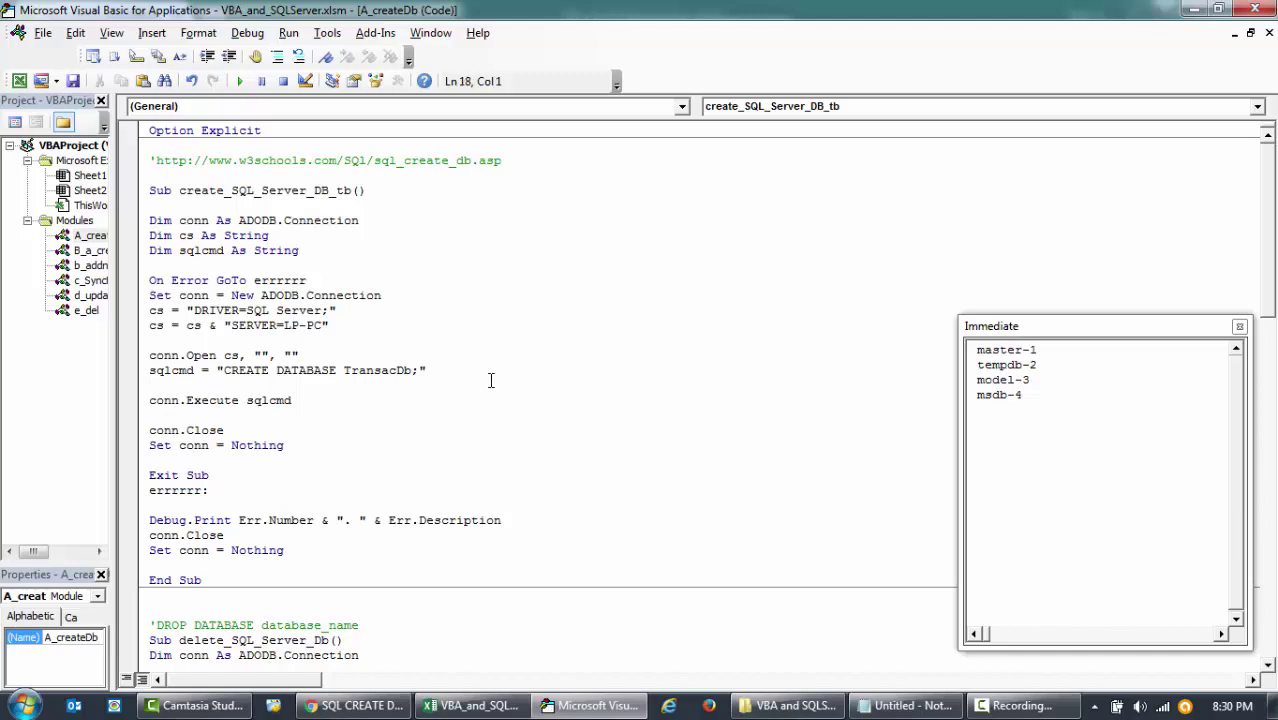
key(ctrl+g)
key(ctrl+a)
key(Delete)
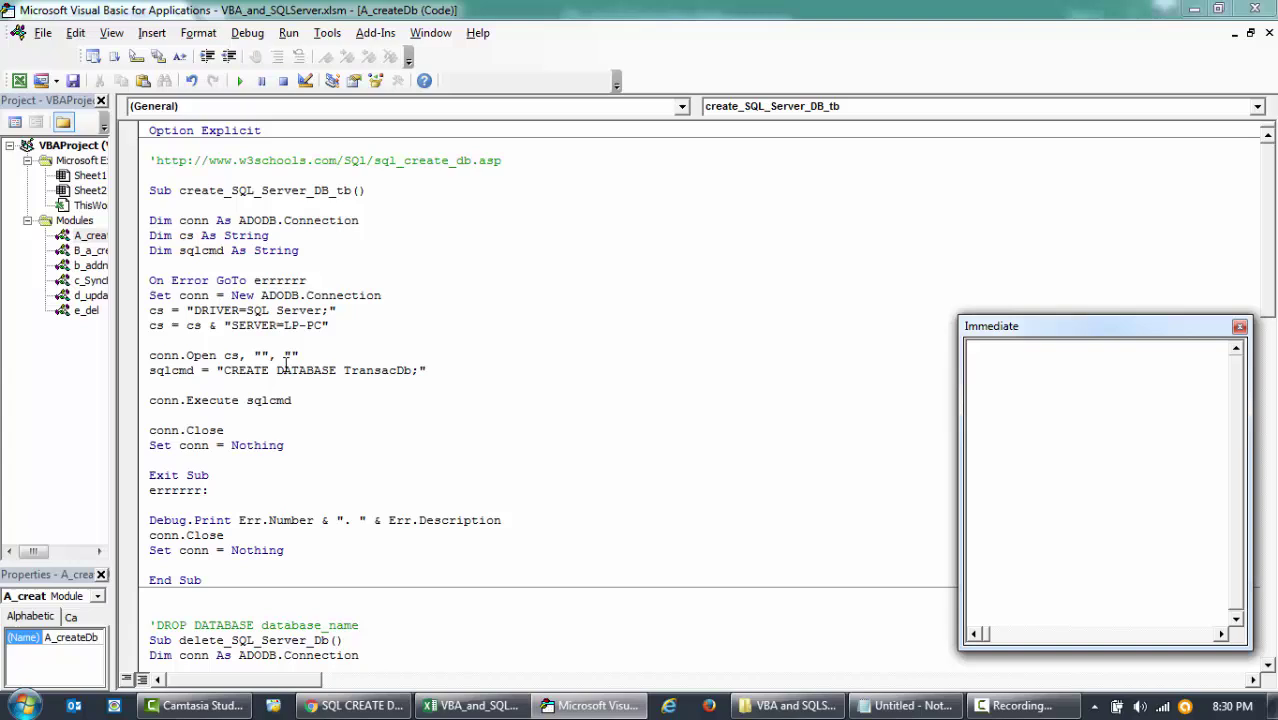
click(283, 369)
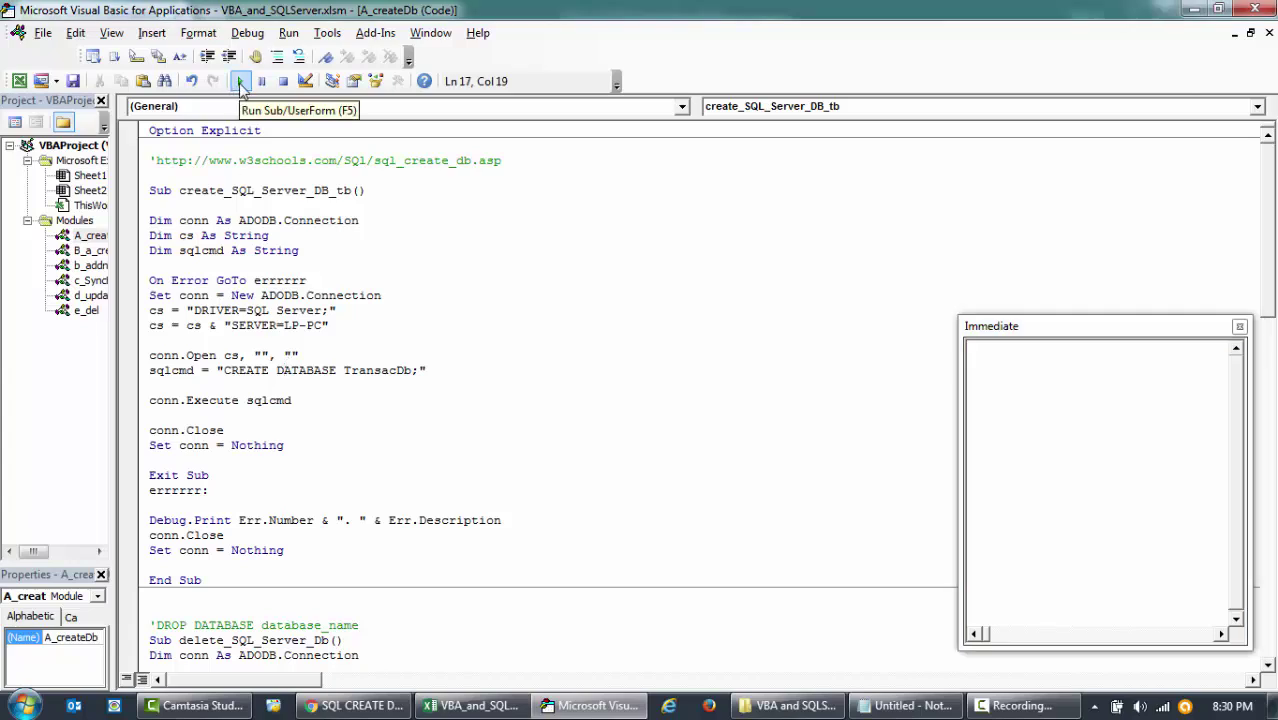
click(240, 84)
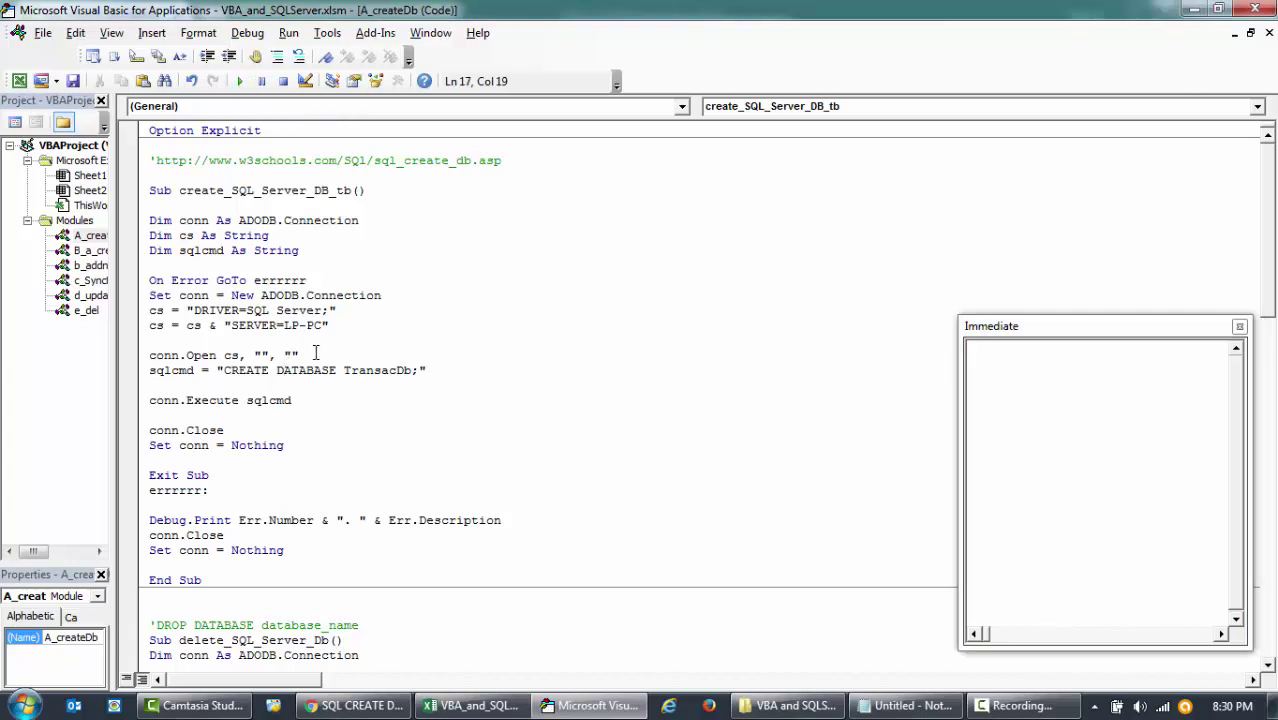
click(1008, 432)
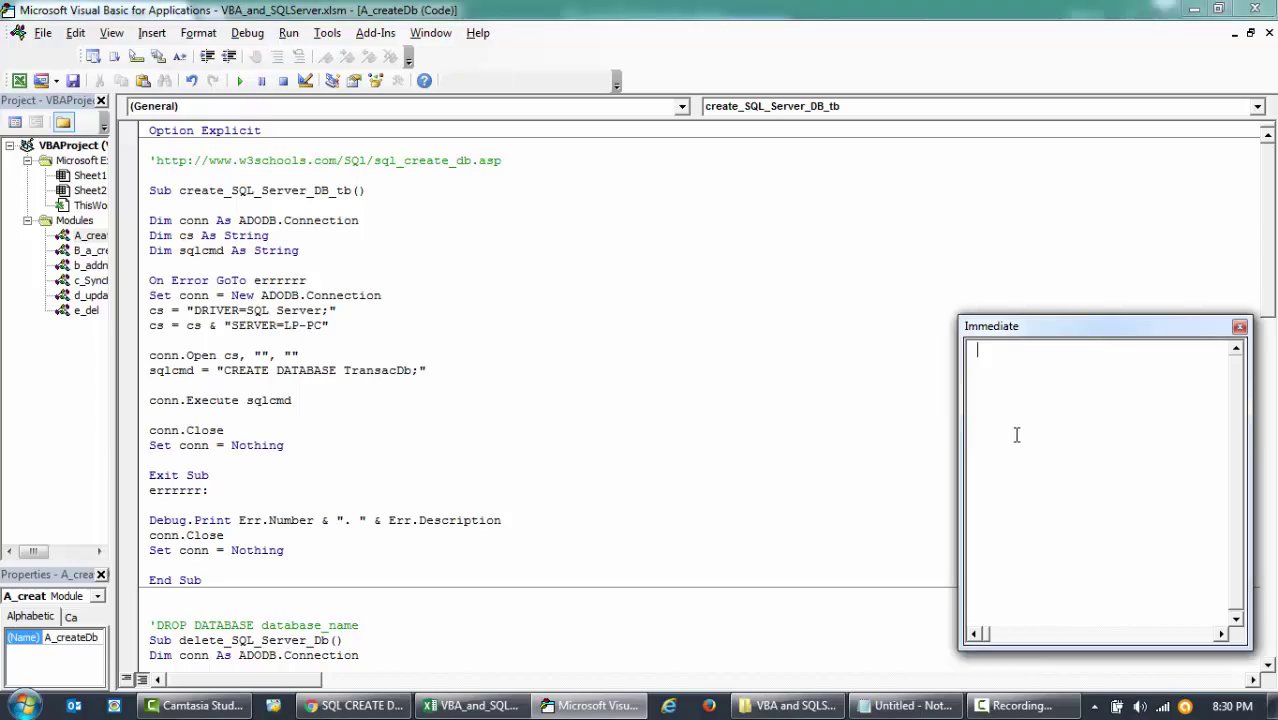
click(632, 488)
Connect From SQL Server to LP\SQL, find TransacDb in the database list, then open DataSample.
click(453, 708)
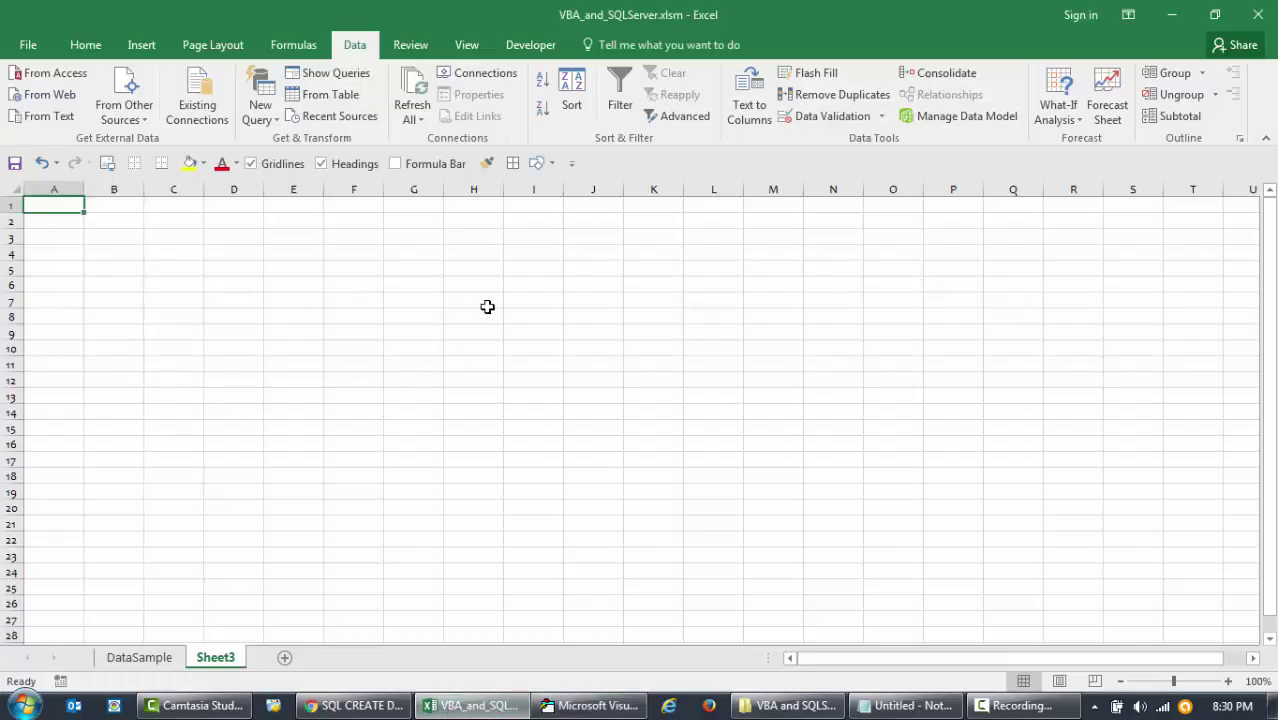
click(124, 105)
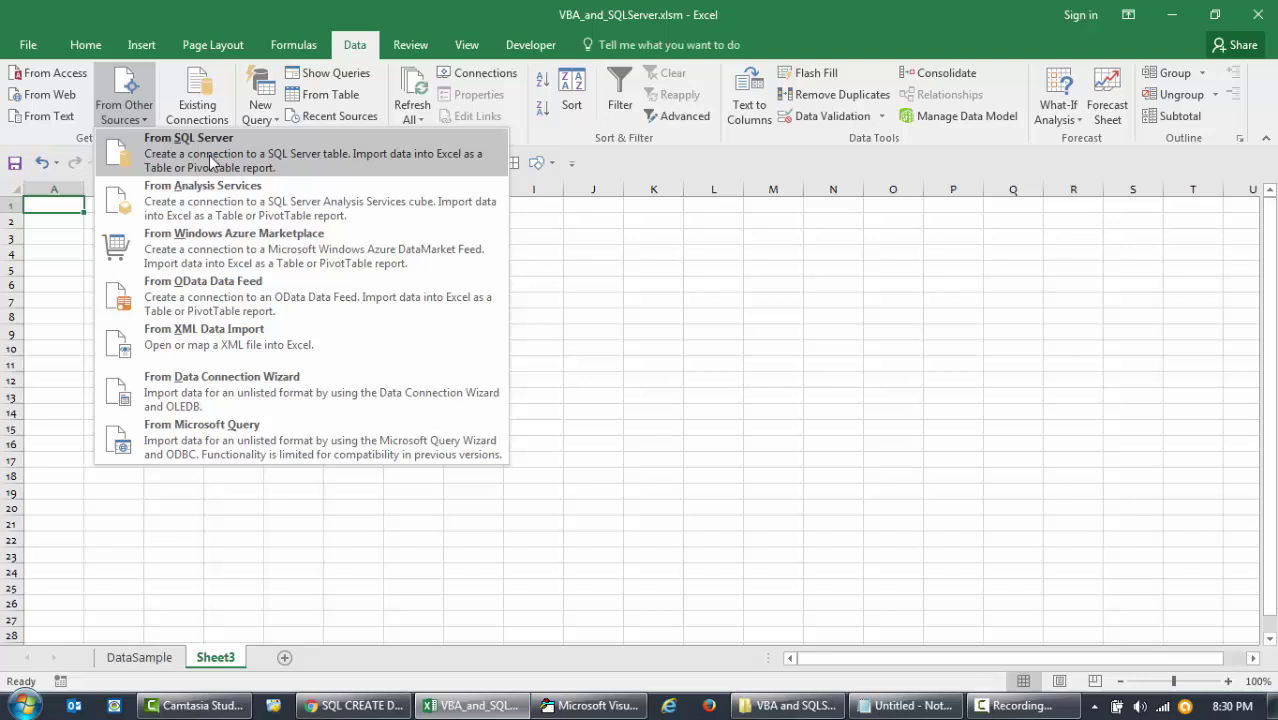
click(210, 160)
text(LP)
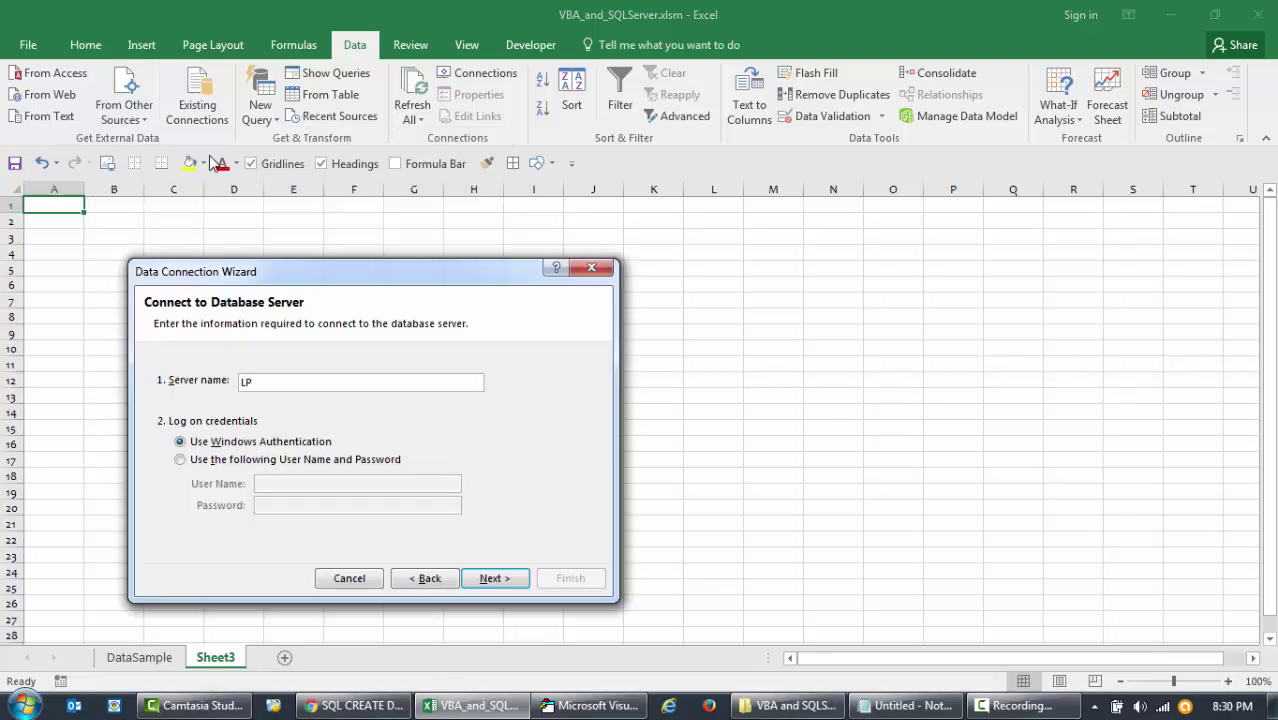
text(\SQL)
key(Return)
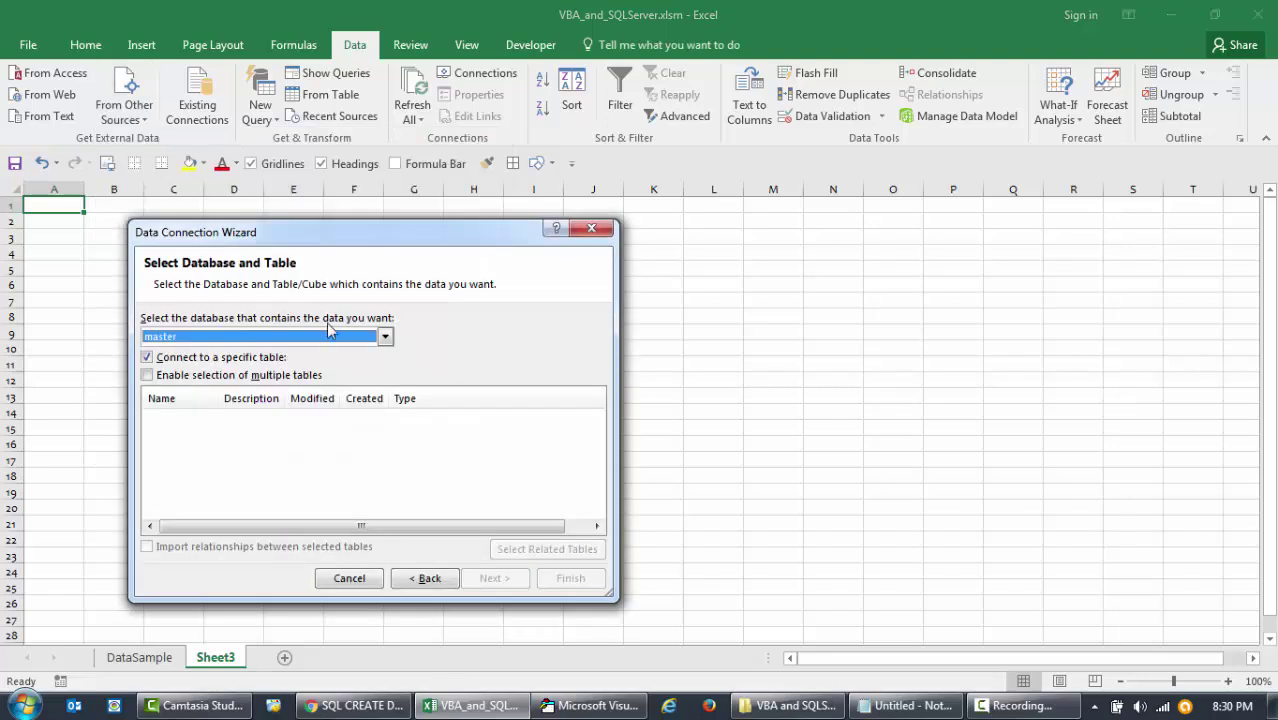
click(328, 334)
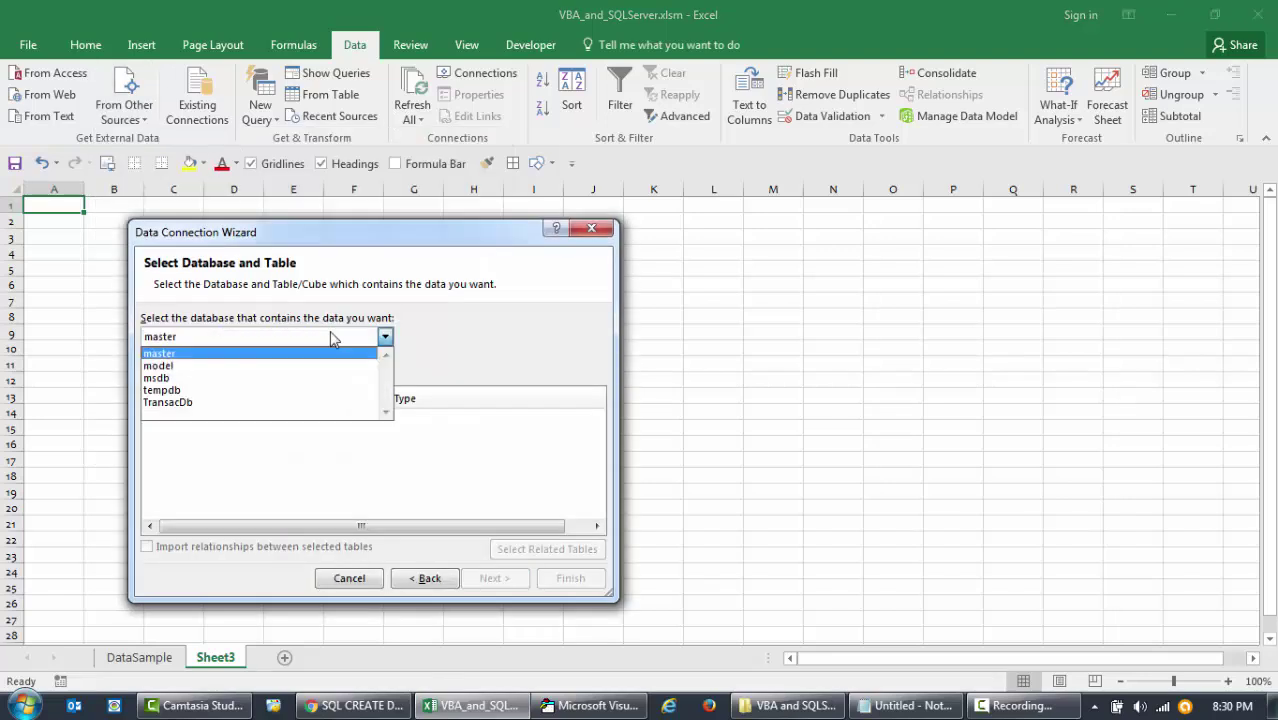
click(175, 402)
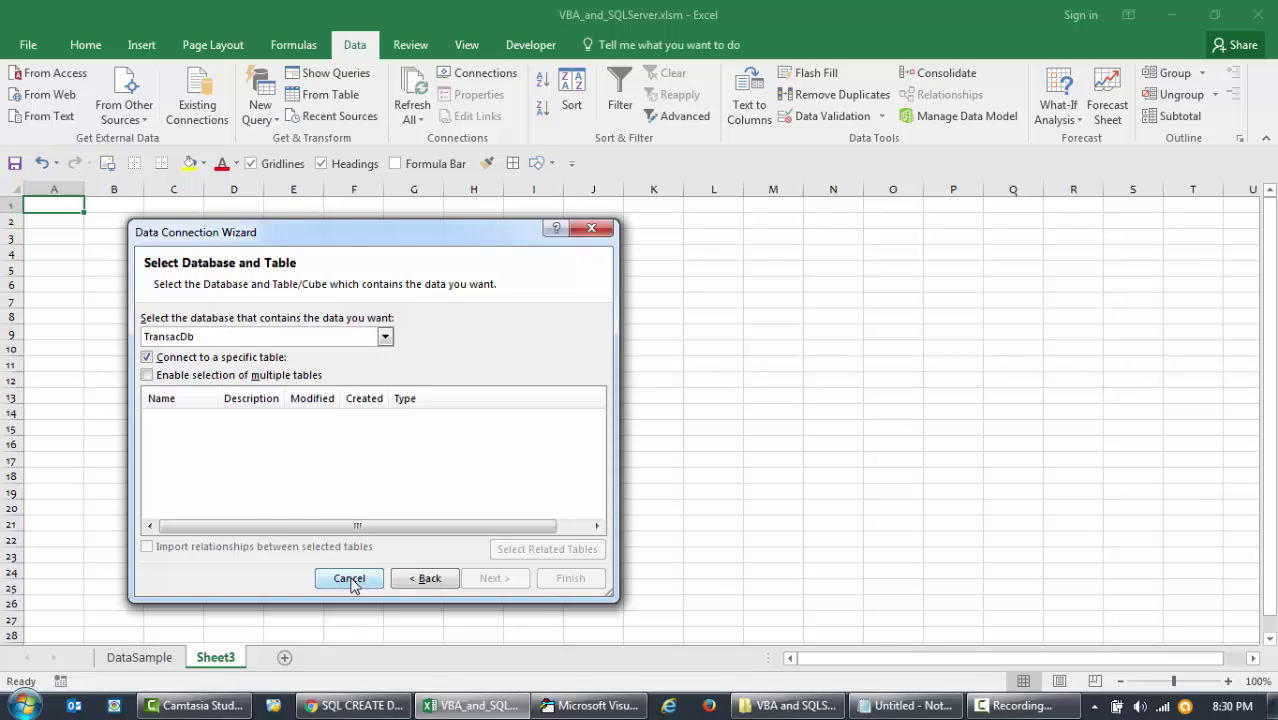
click(349, 578)
click(139, 658)
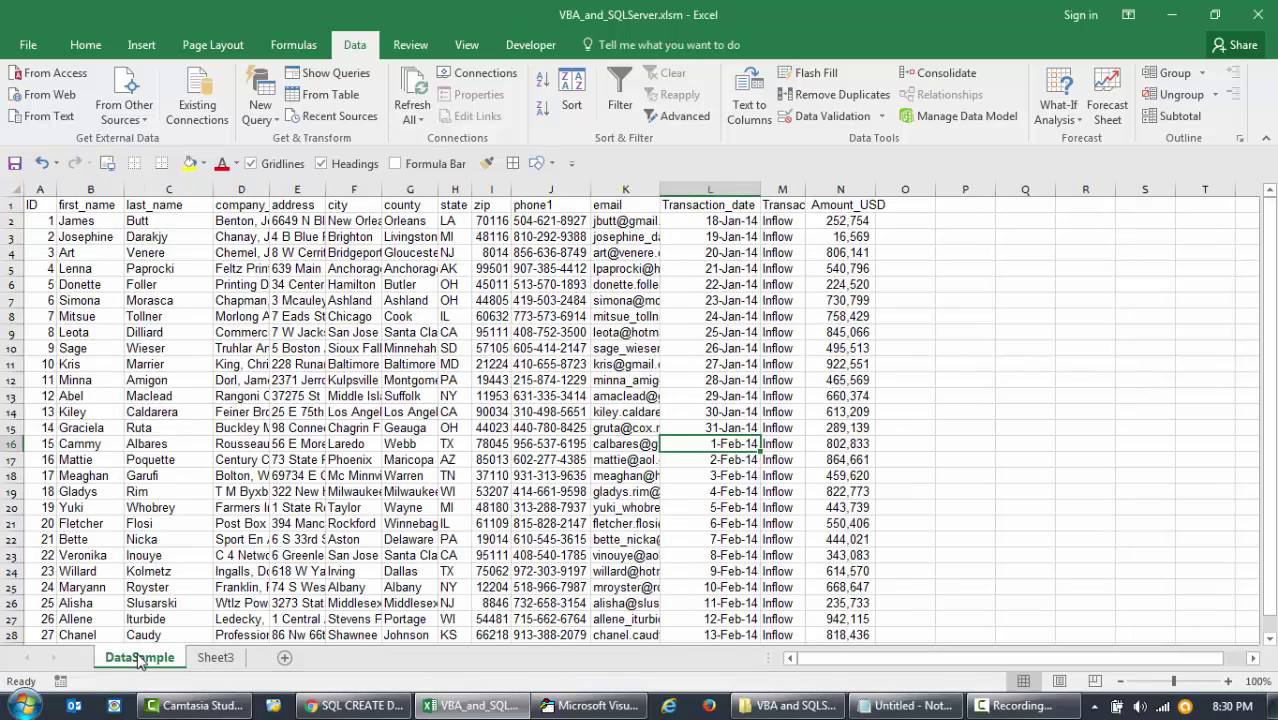